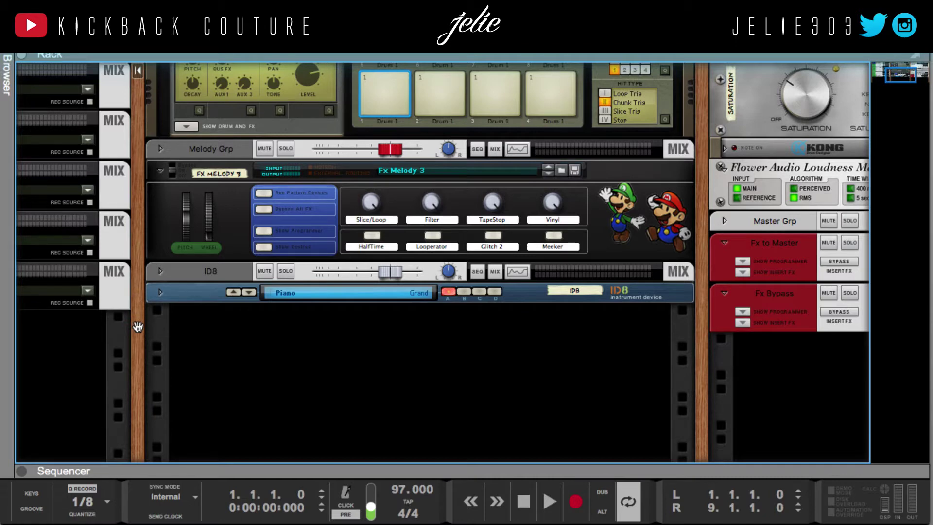
- Unfold the ID8 piano device in the rack and keep it selected as the instrument to play
click(158, 294)
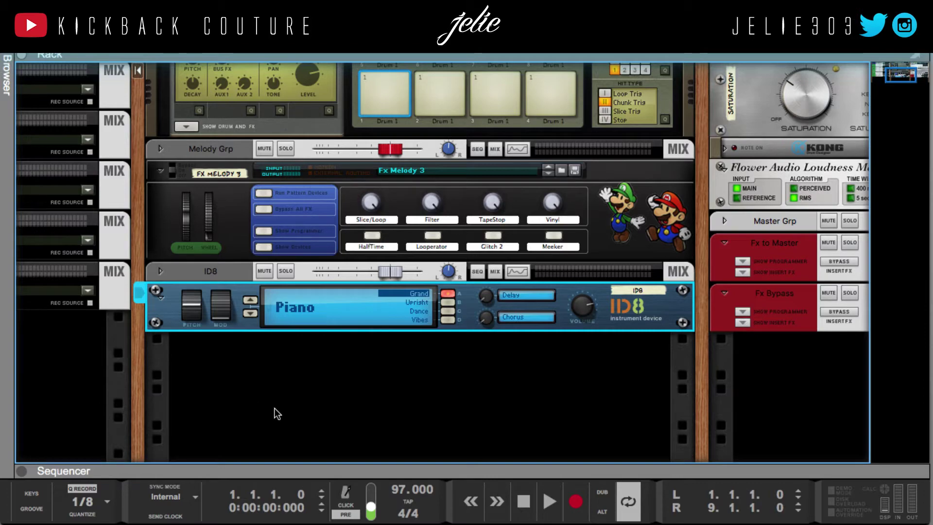
drag(392, 469, 392, 519)
scroll(446, 414, up, 1)
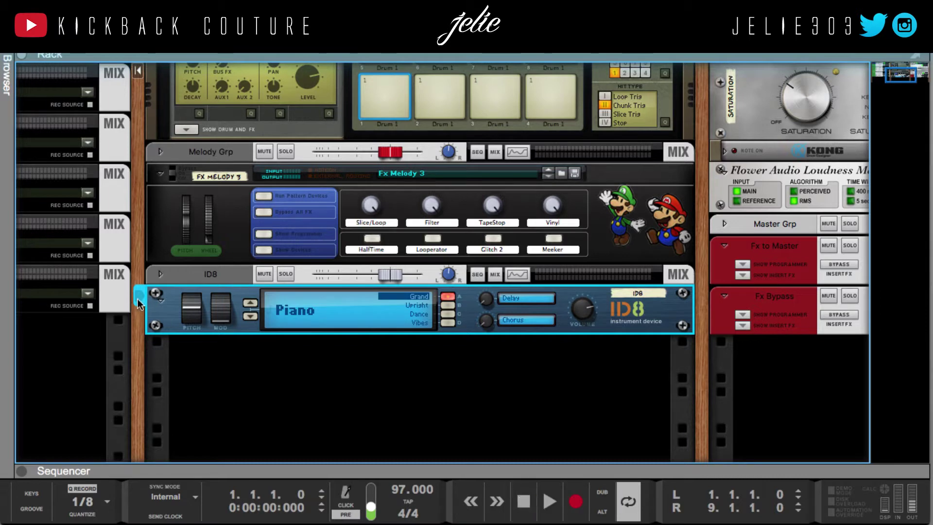
drag(138, 298, 161, 307)
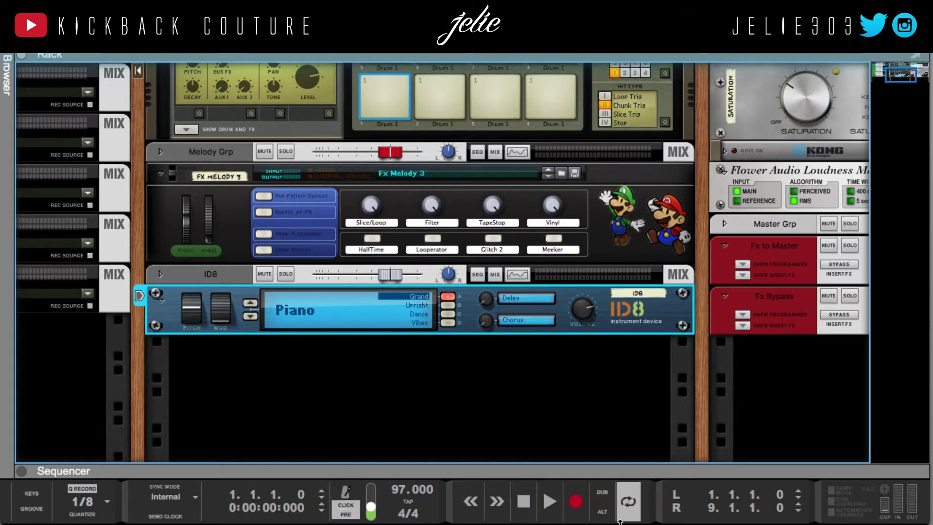
- Record a five-bar piano clip on the ID8 track, stop, and return the song position to the start in the sequencer
key(ctrl+Return)
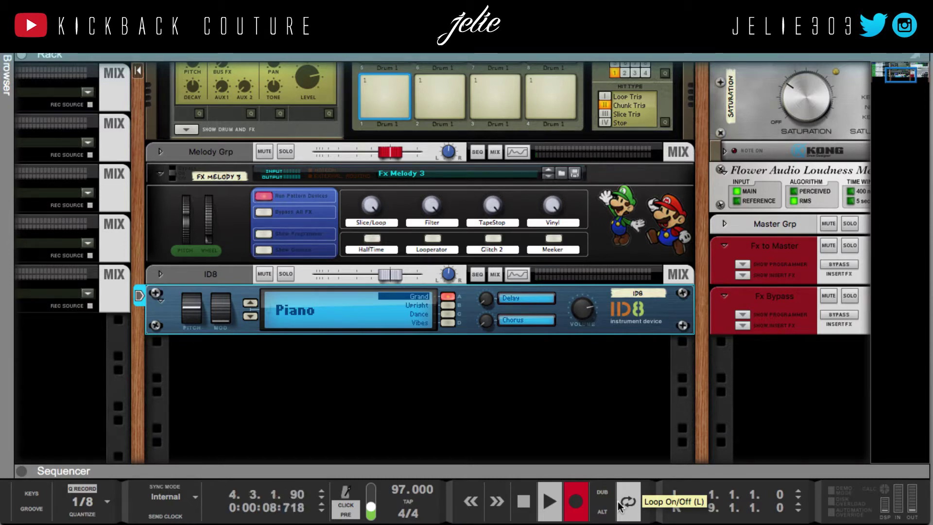
click(575, 511)
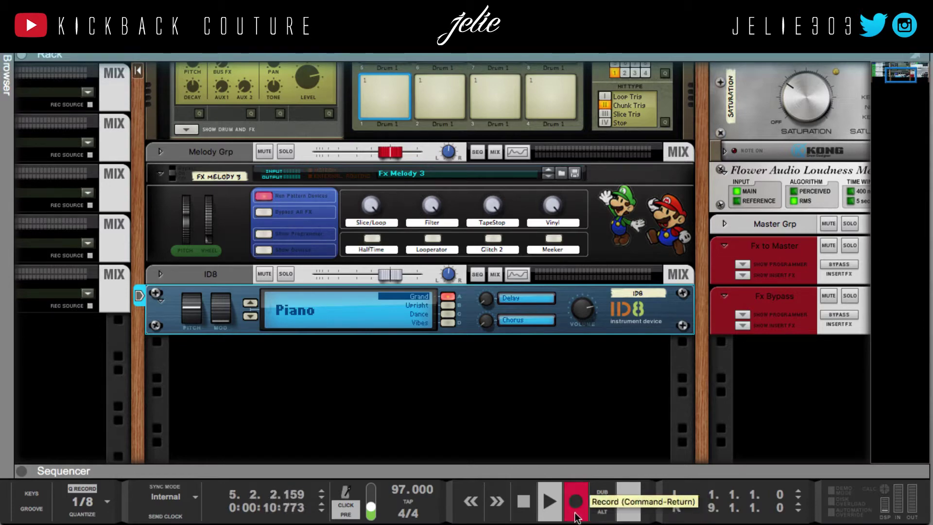
key(F6)
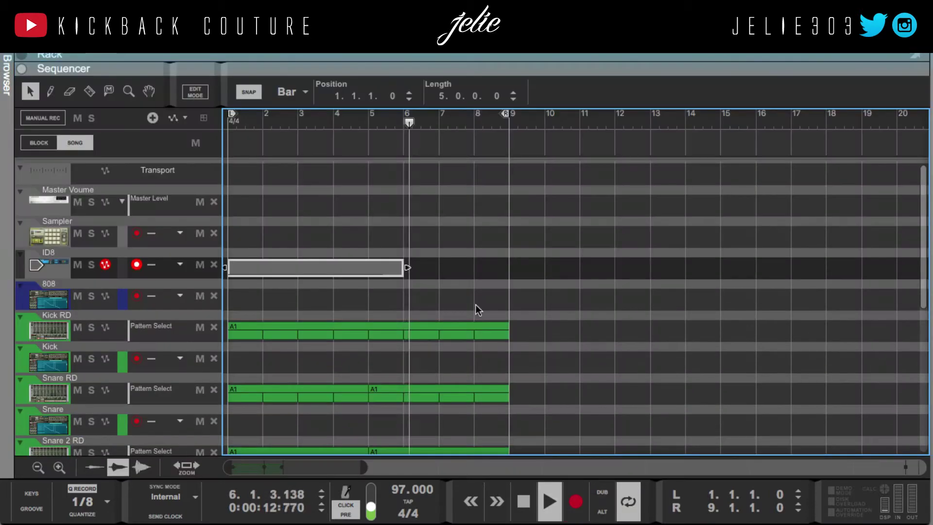
double_click(518, 501)
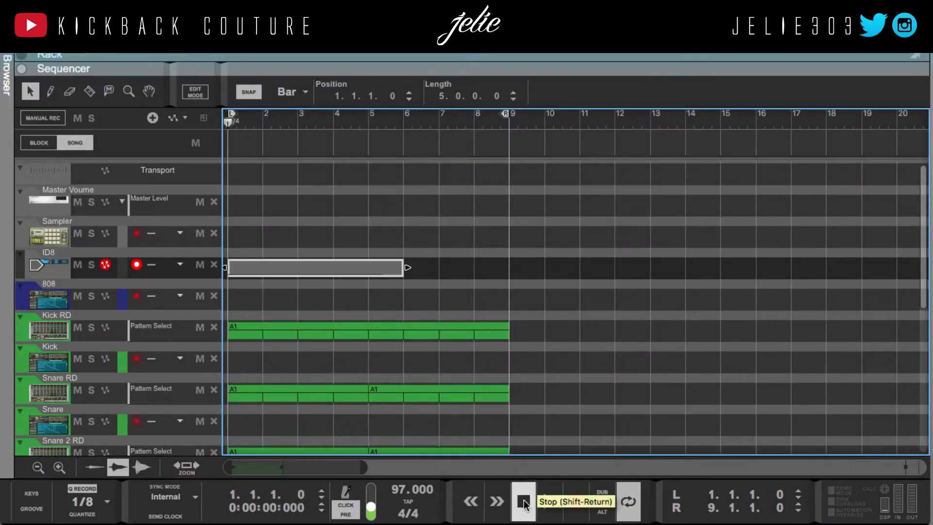
- Bounce the recorded ID8 clip in place to audio and play back the start of the bounced clip
right_click(370, 267)
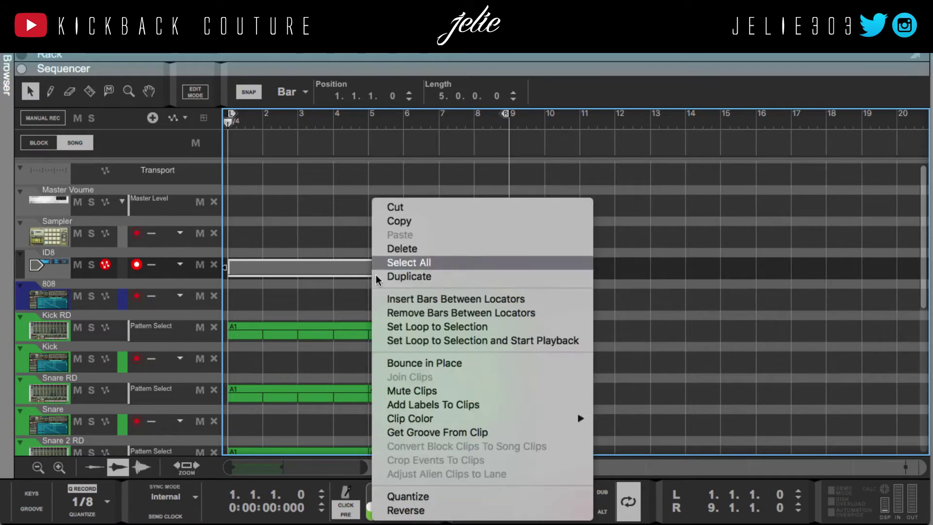
click(420, 362)
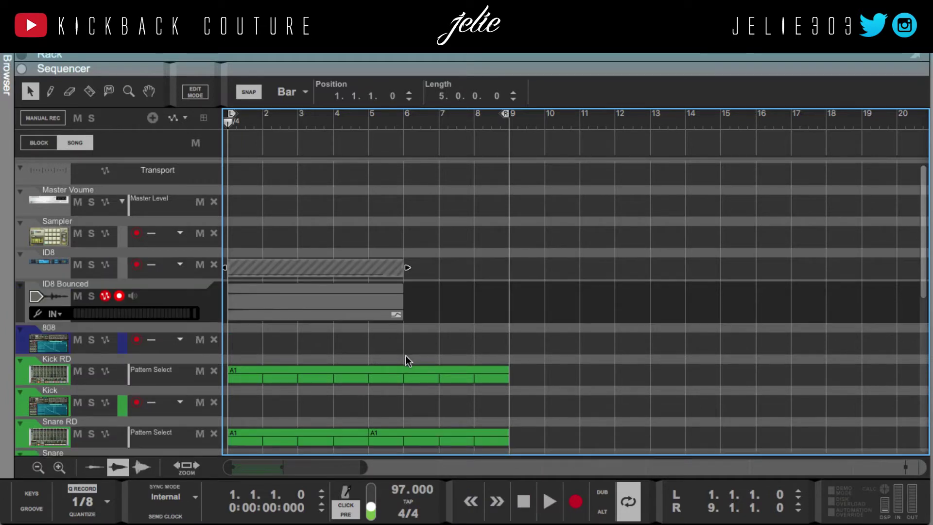
click(320, 314)
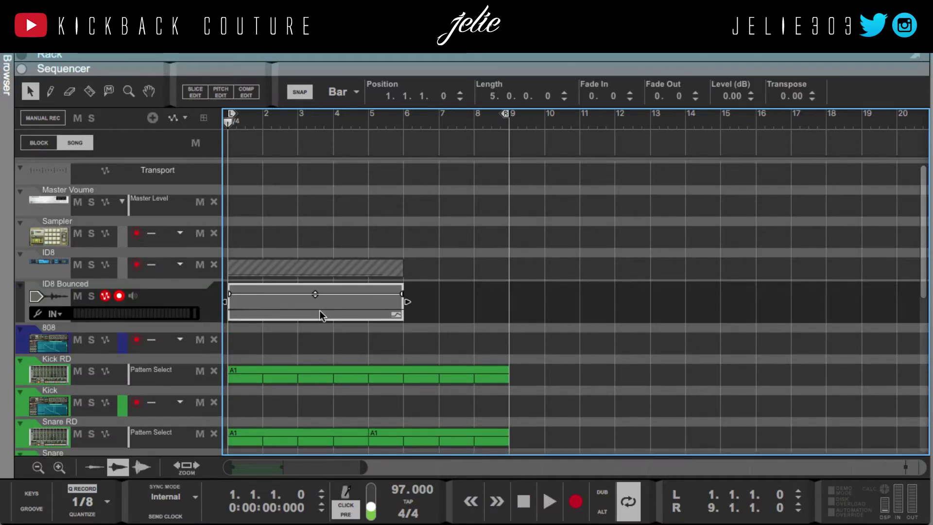
key(space)
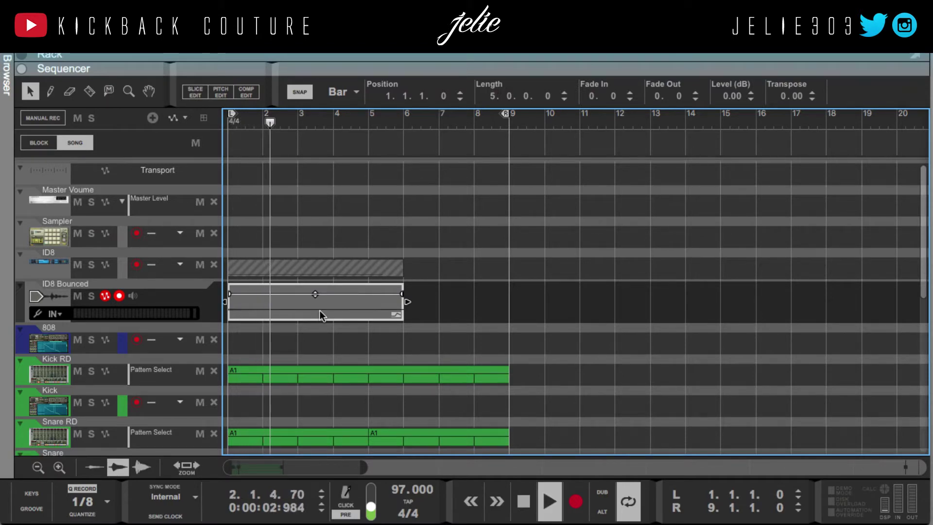
key(space)
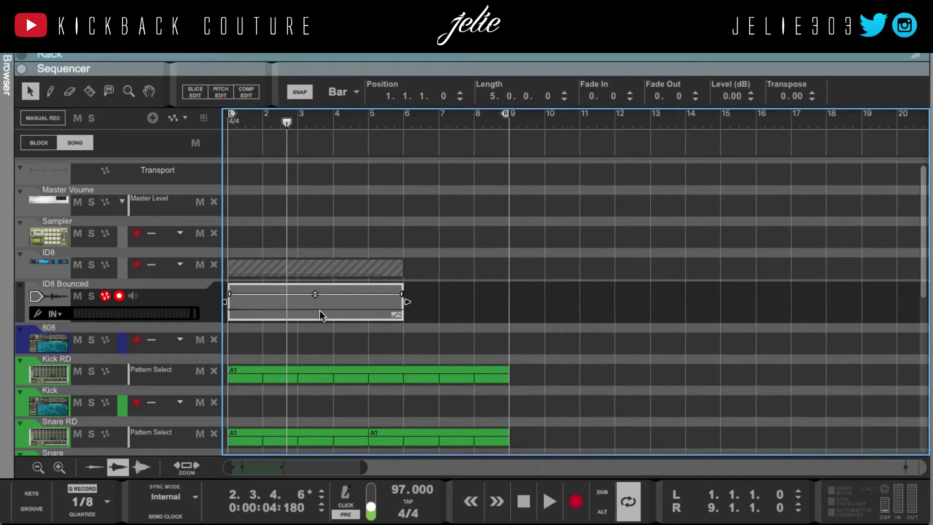
- Label the bounced ID8 audio clip C
right_click(324, 307)
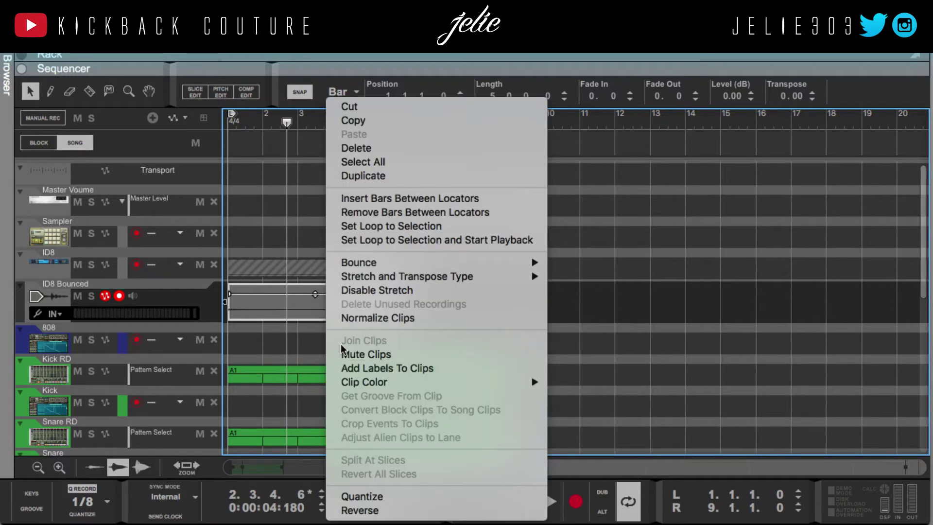
click(363, 364)
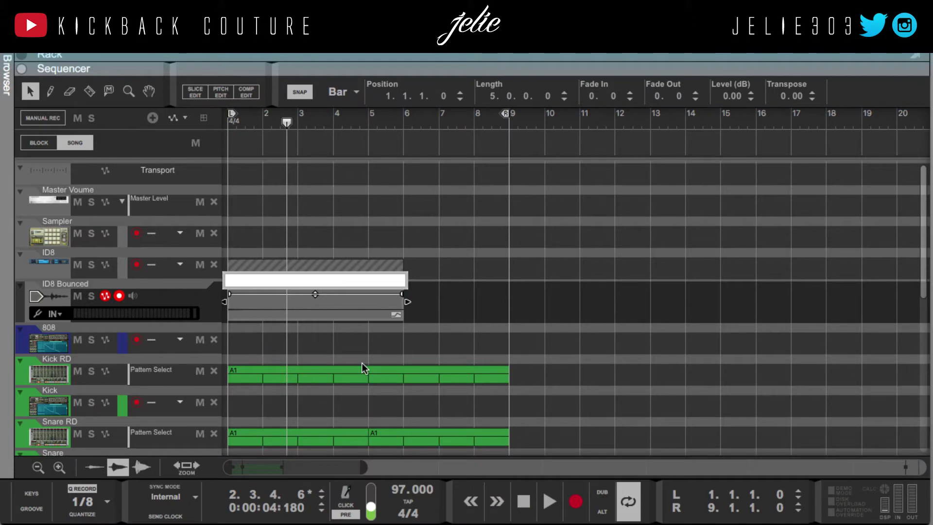
text(c)
key(Return)
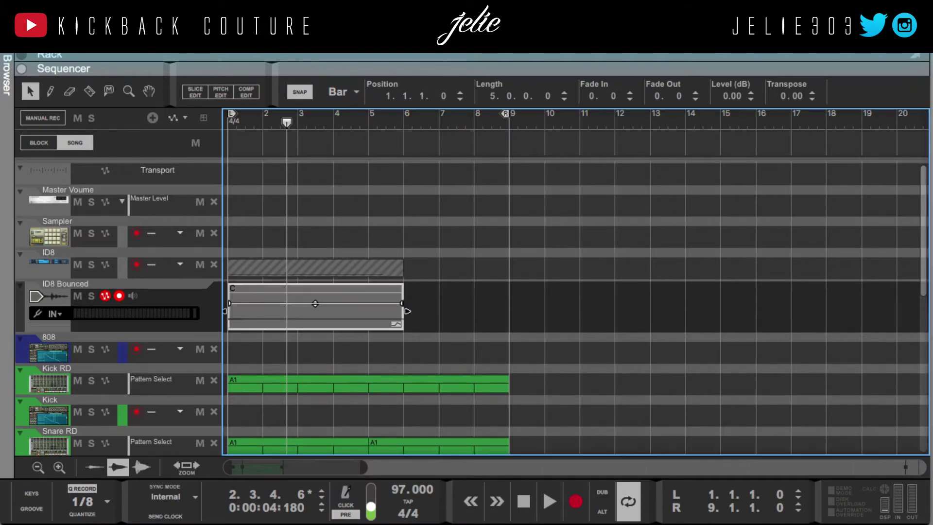
click(345, 197)
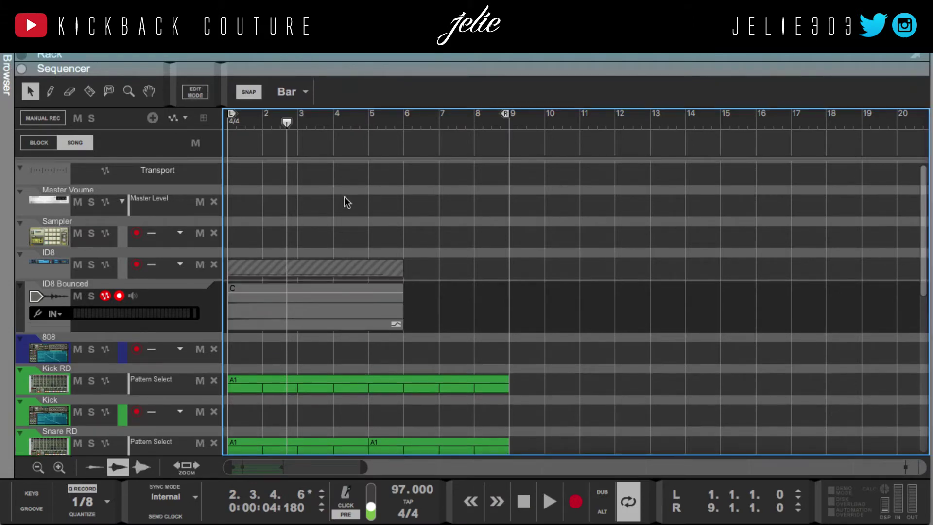
- Make the ID8 piano the active instrument in the rack and return the song position to the start
click(409, 70)
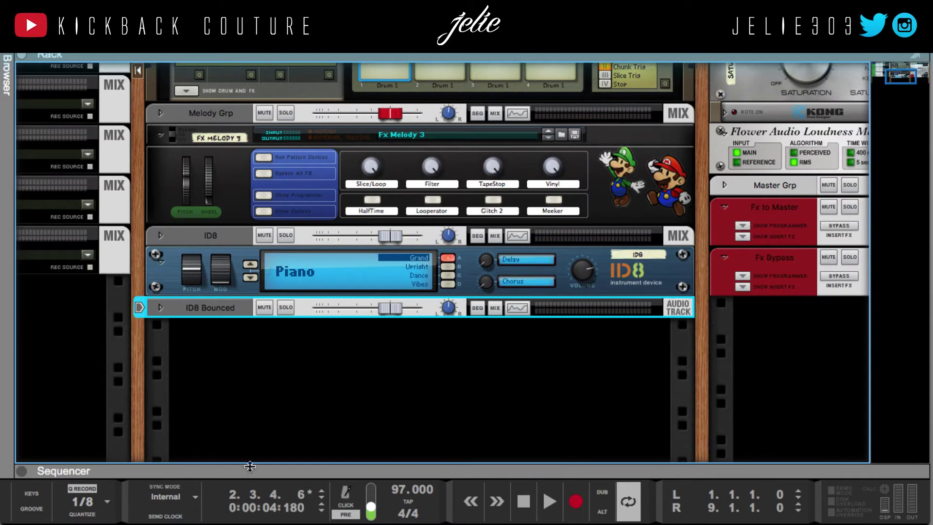
click(178, 278)
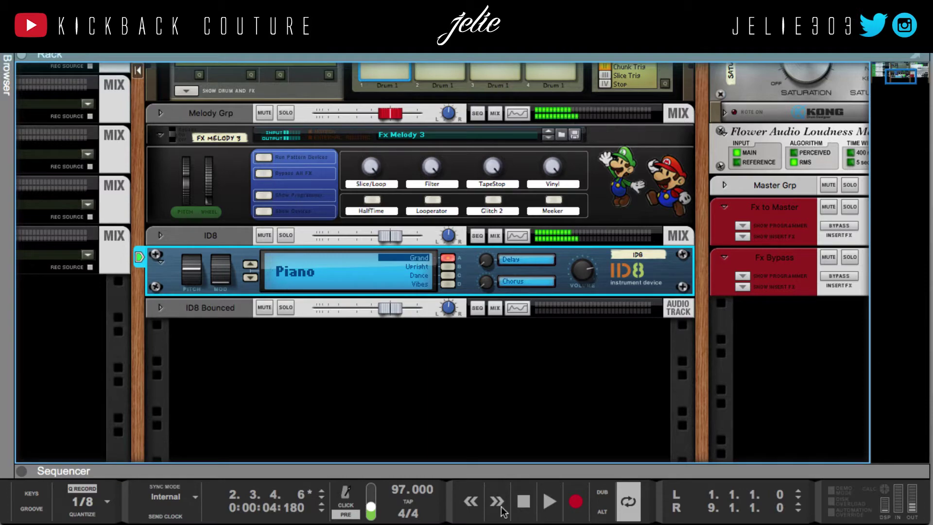
click(523, 506)
click(523, 505)
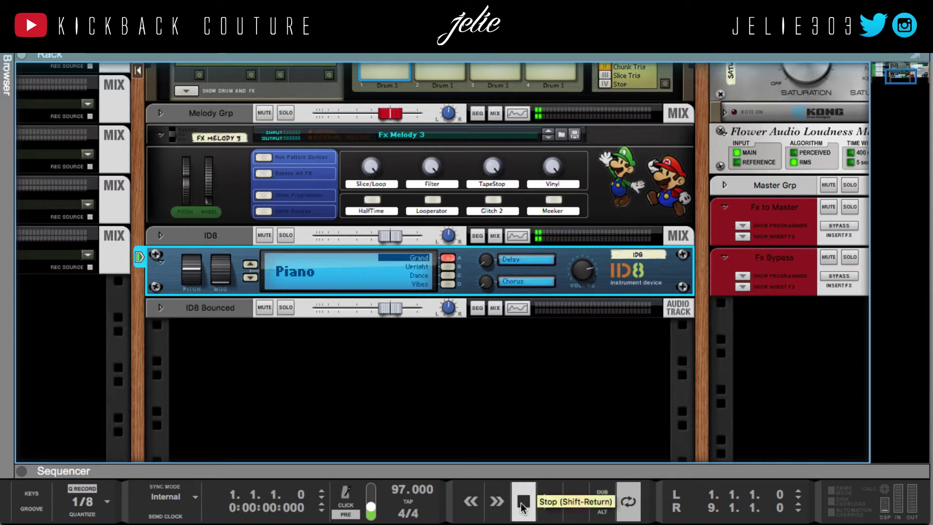
drag(564, 468, 564, 66)
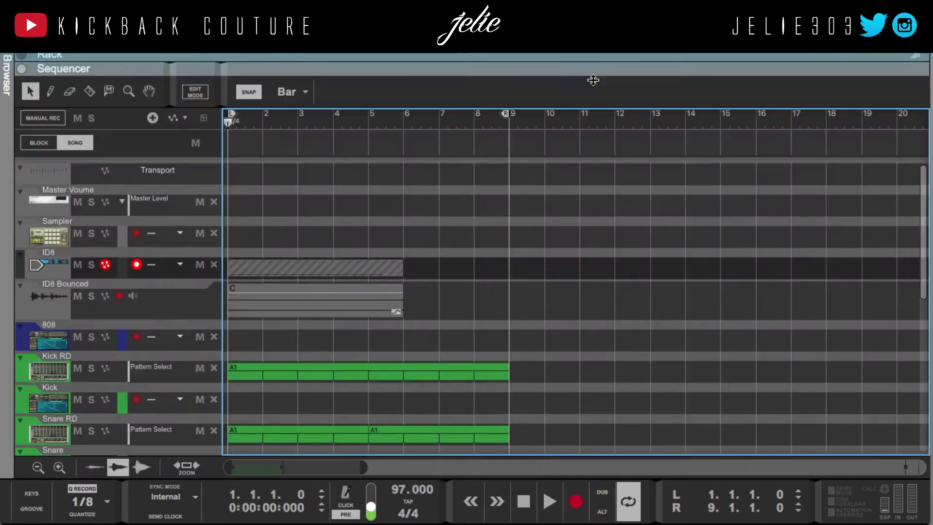
- Unmute the original ID8 note clip and move its long note to G3 at the clip start
click(276, 266)
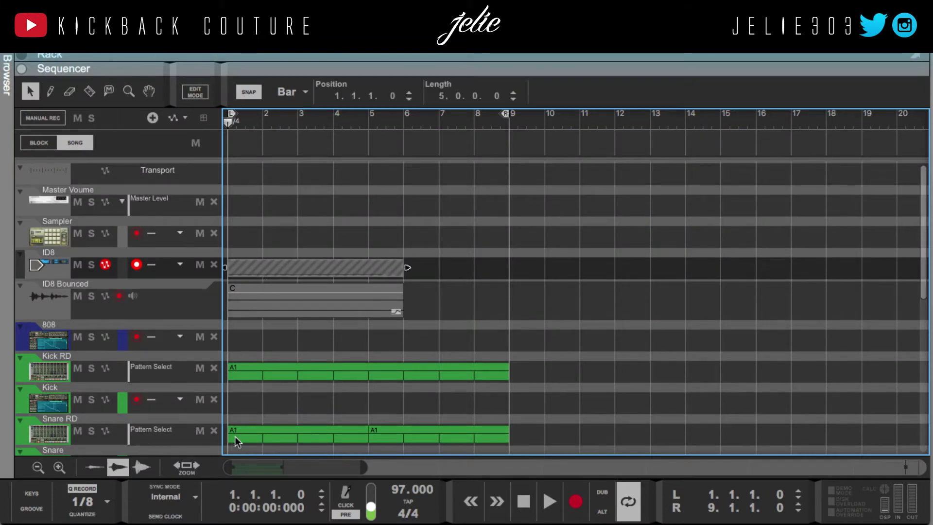
double_click(345, 268)
drag(311, 259, 280, 256)
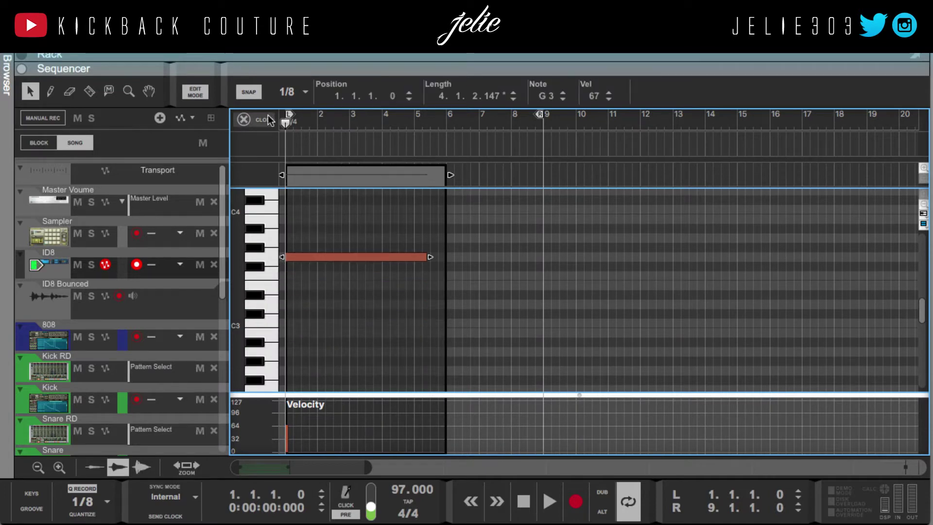
click(270, 120)
- Bounce the edited ID8 clip in place to a second audio track and label the new clip G
right_click(290, 266)
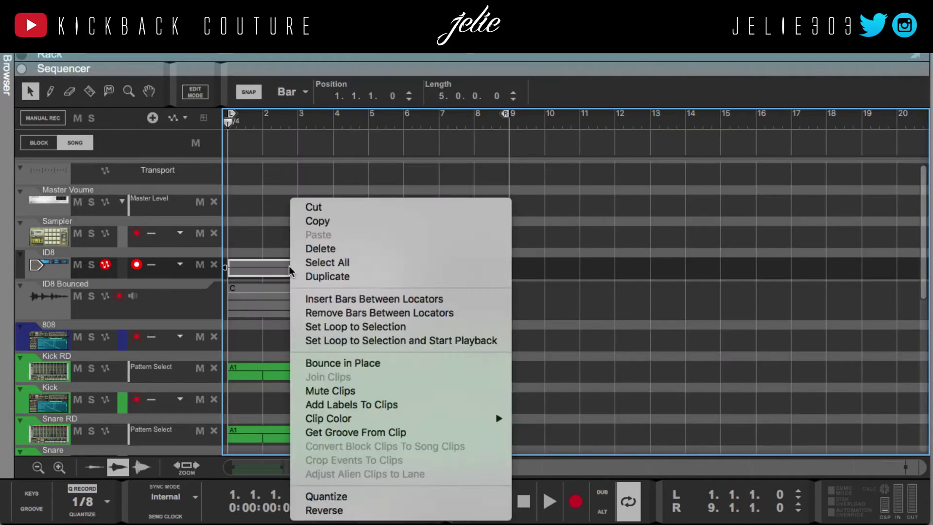
click(366, 363)
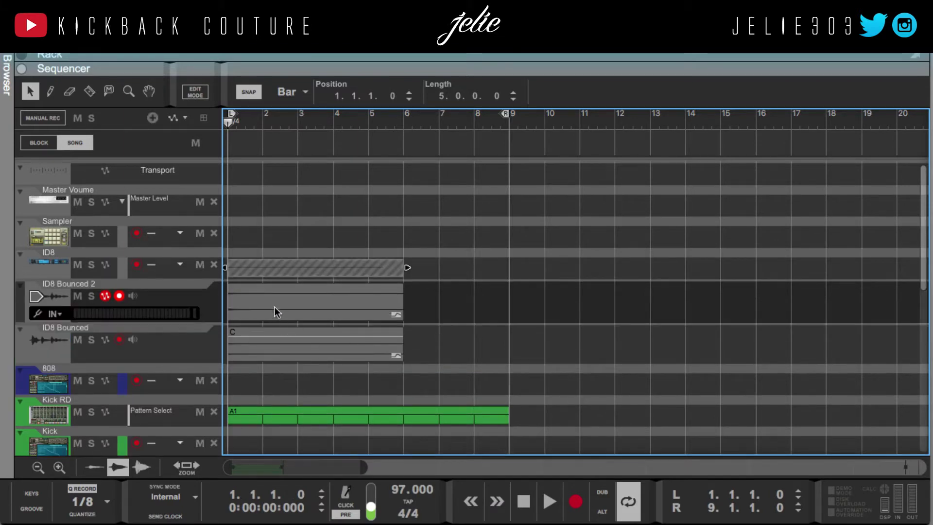
right_click(277, 309)
click(315, 367)
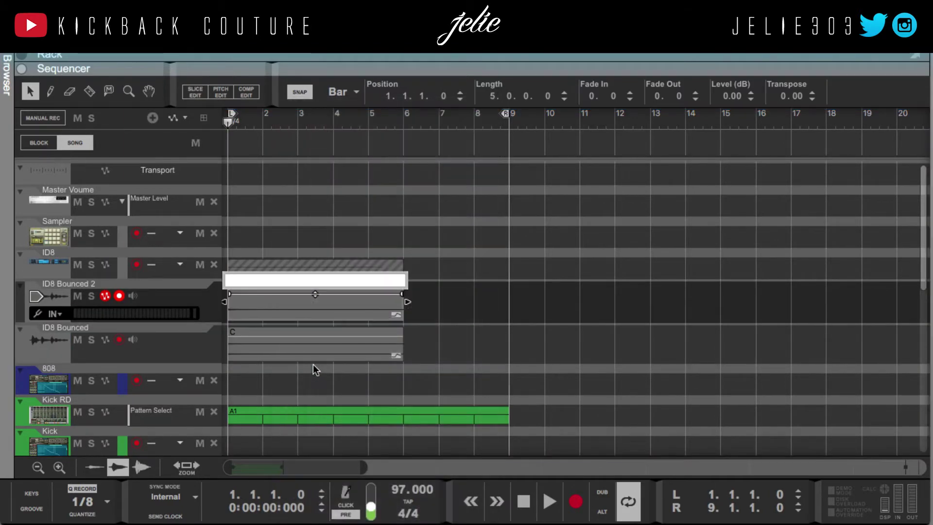
text(G)
key(Return)
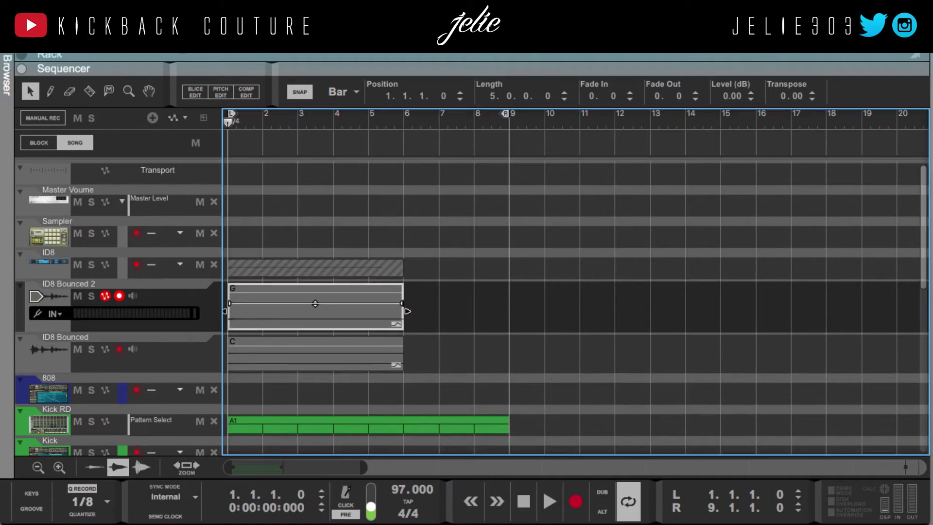
- Move the G note in the ID8 clip down one octave and unmute the clip
double_click(248, 274)
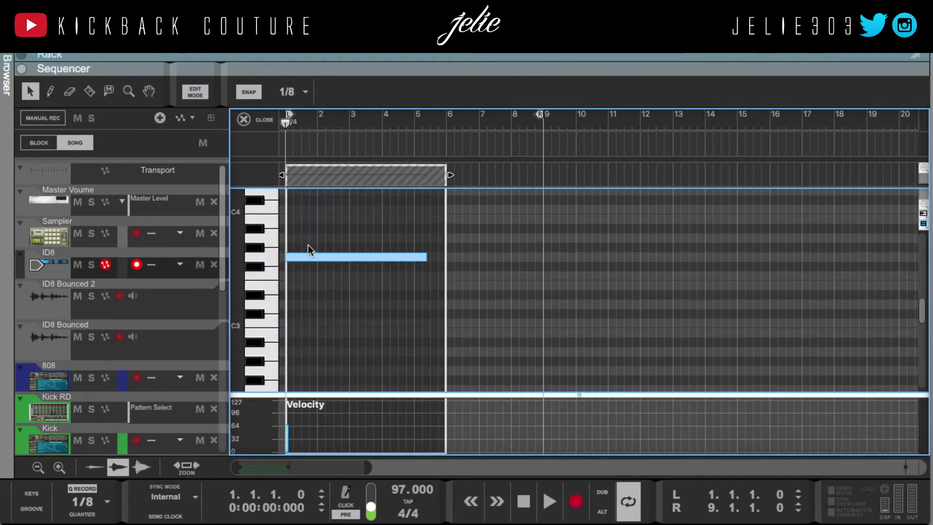
drag(313, 257, 271, 371)
click(243, 120)
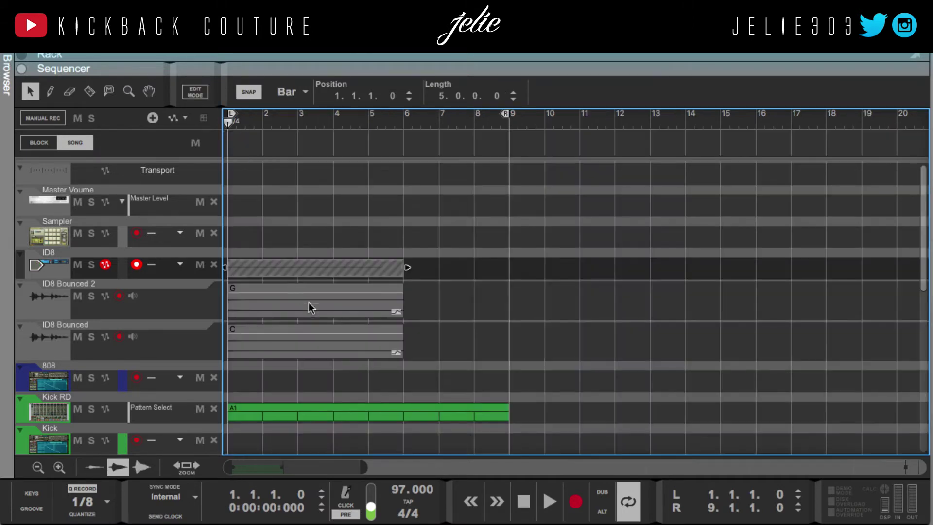
click(319, 265)
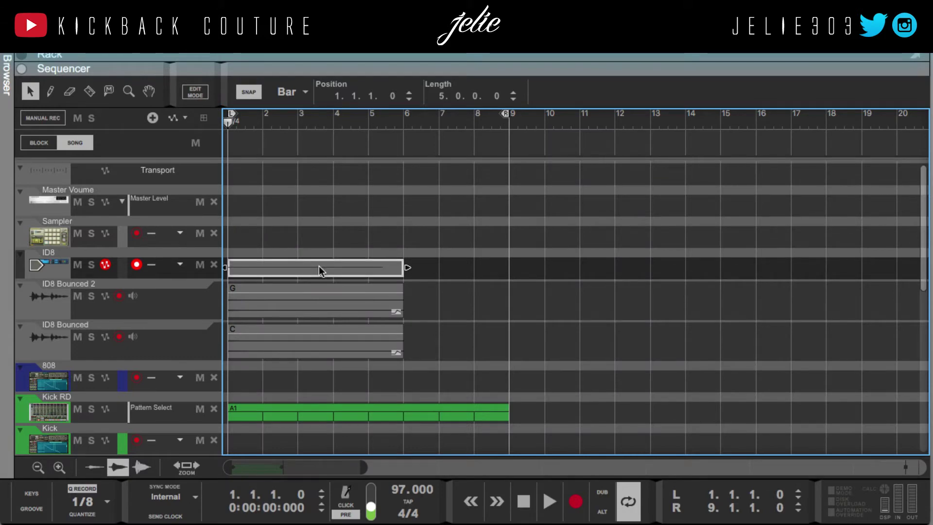
- Bounce the lowered ID8 clip in place to a third audio track and label the new clip G below
right_click(270, 265)
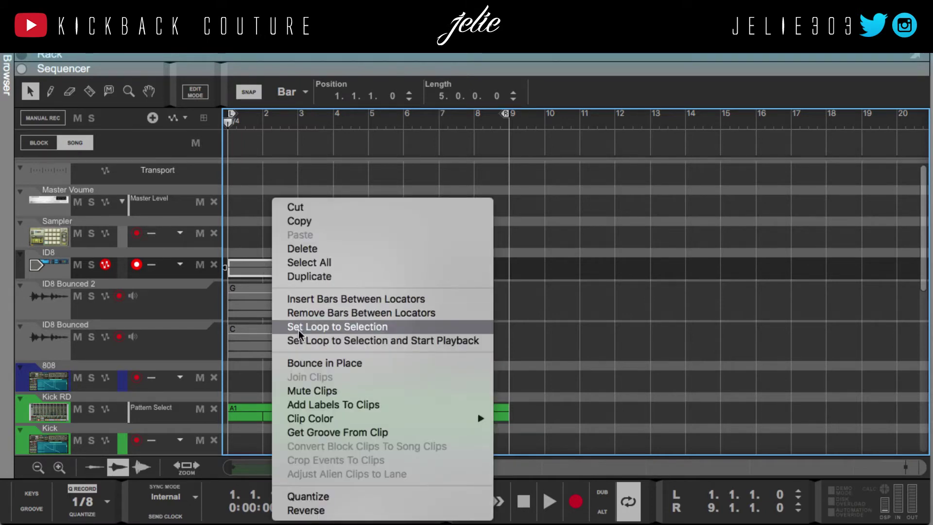
click(314, 364)
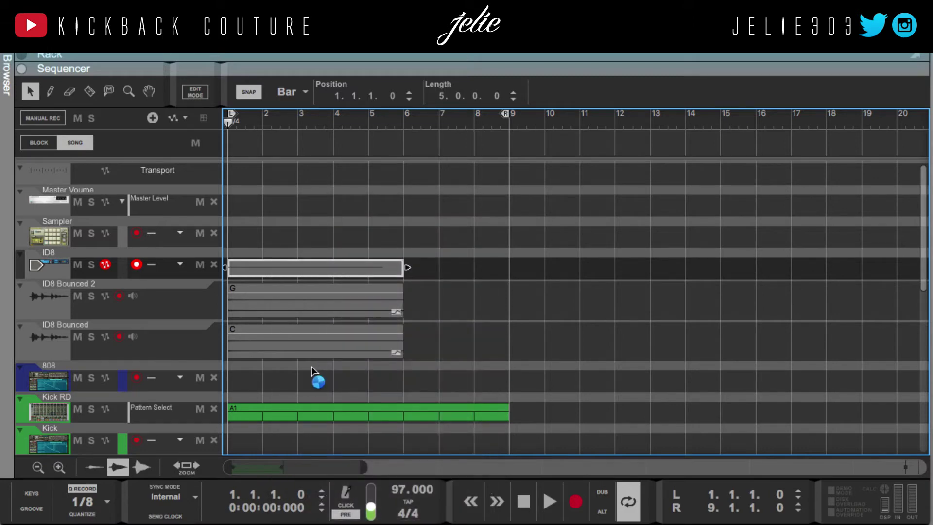
right_click(261, 277)
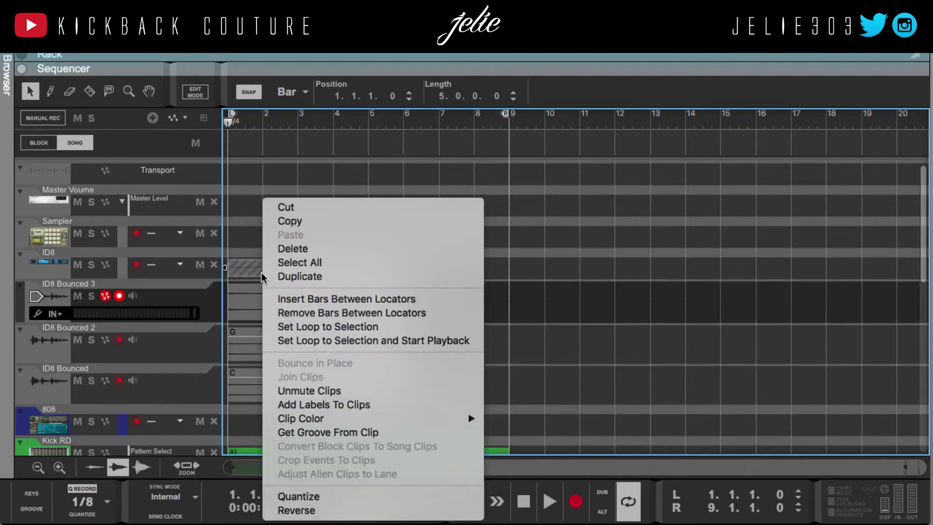
click(246, 315)
right_click(243, 317)
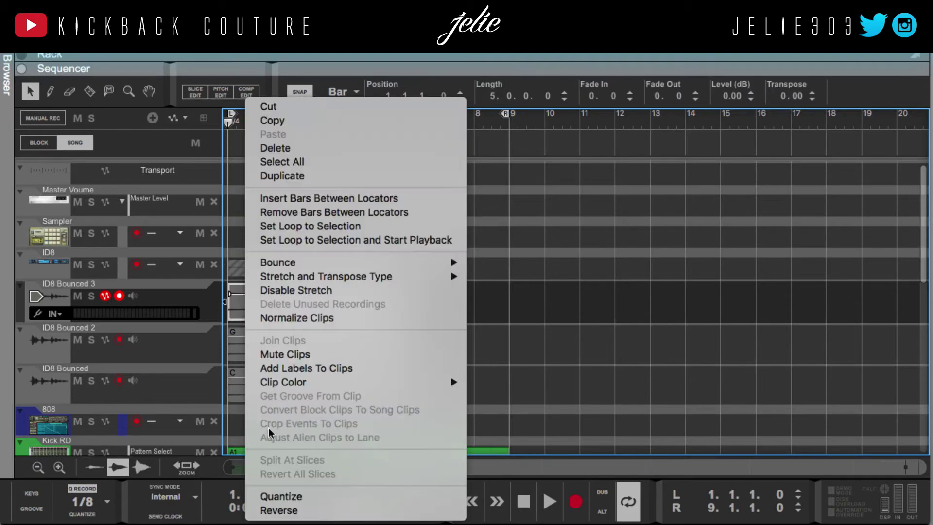
click(313, 368)
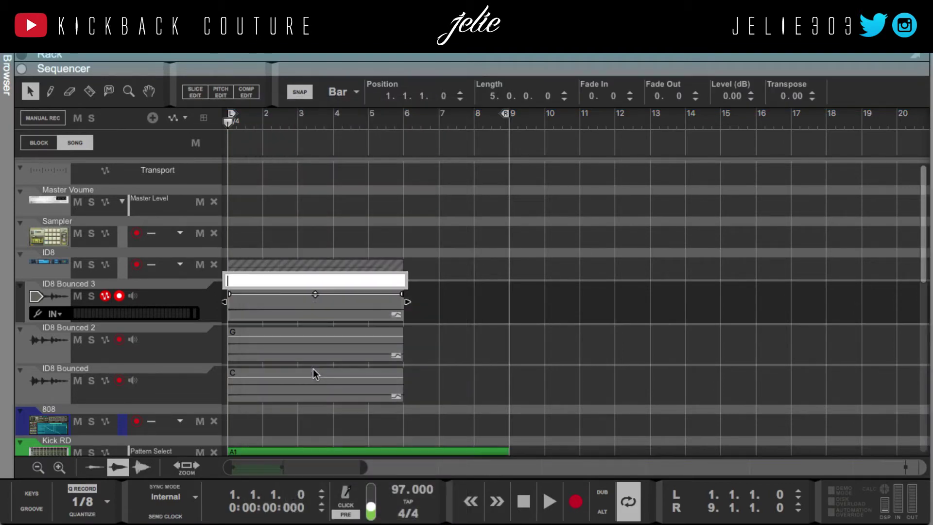
text(G below)
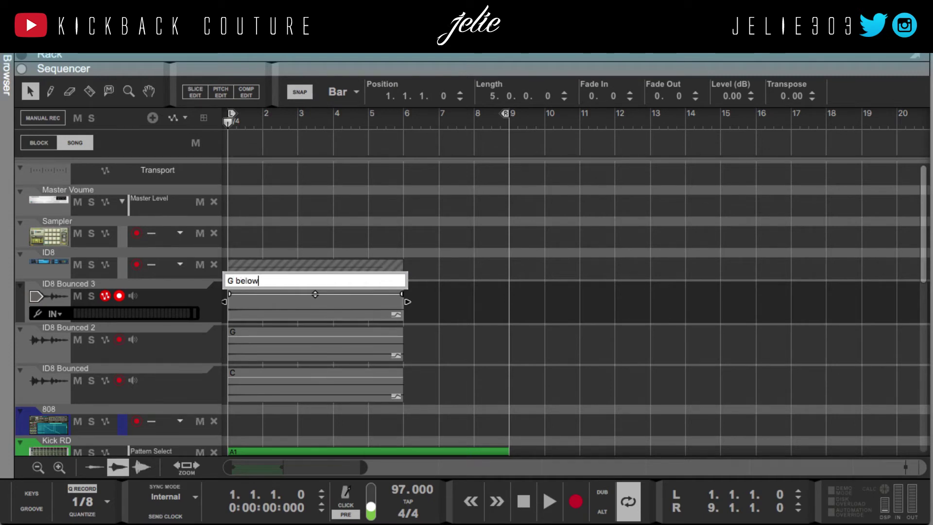
key(Return)
click(300, 203)
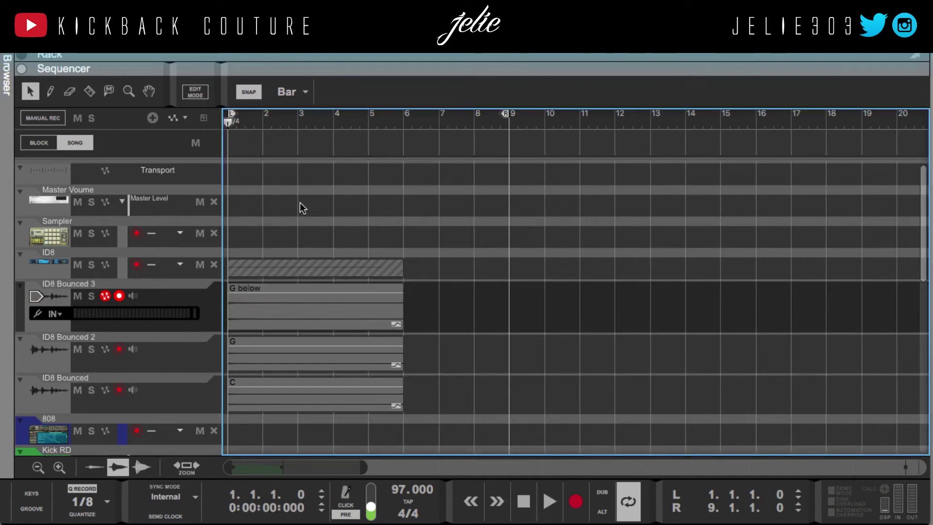
- Open the muted ID8 clip to check its note, and return to the arrangement
click(284, 262)
double_click(276, 262)
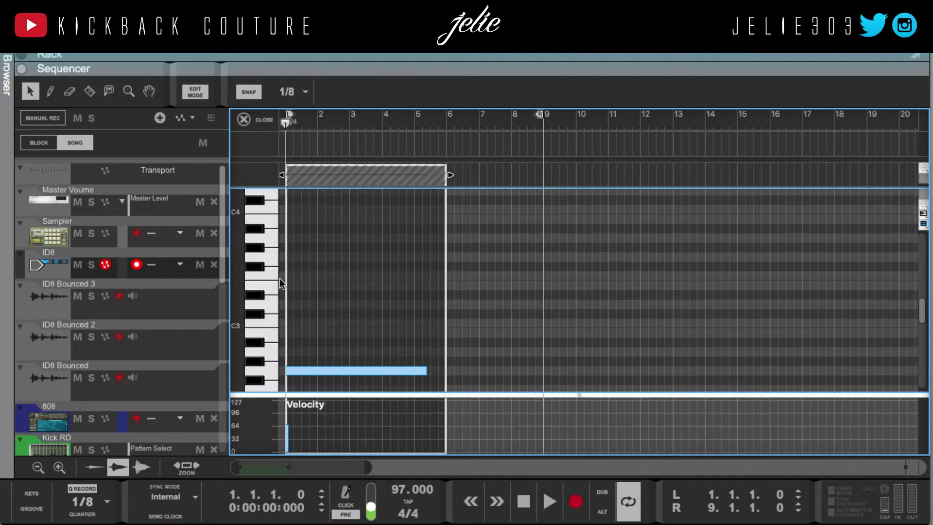
click(244, 122)
click(311, 231)
scroll(418, 286, down, 1)
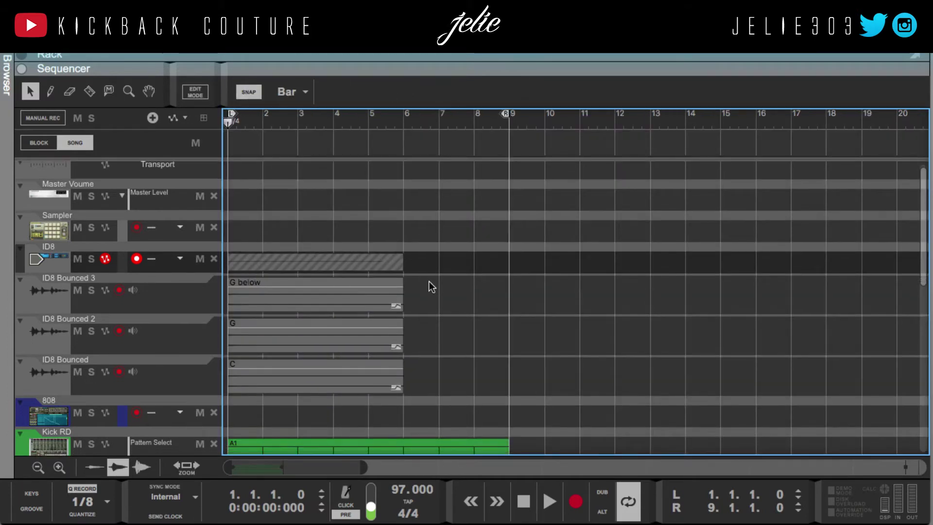
- Solo the C clip's track, play it briefly from the start, and clear the solo
click(271, 379)
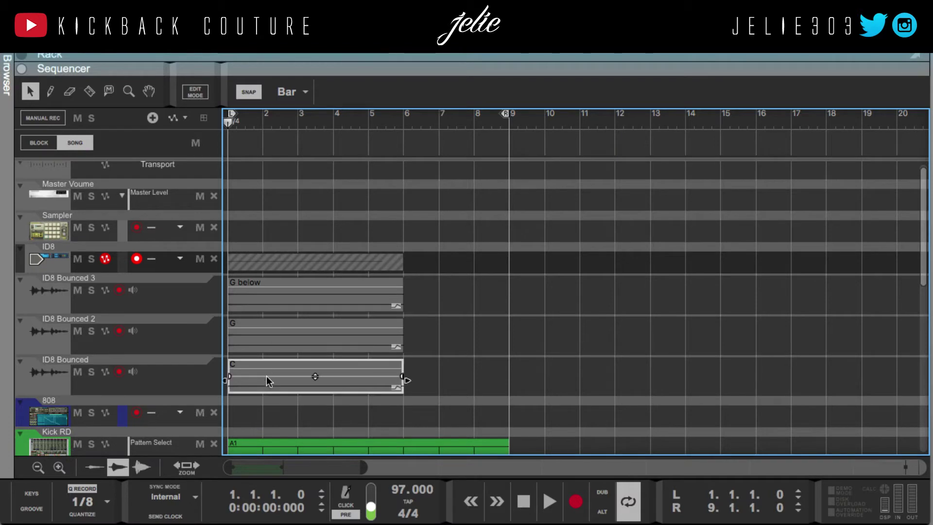
click(259, 338)
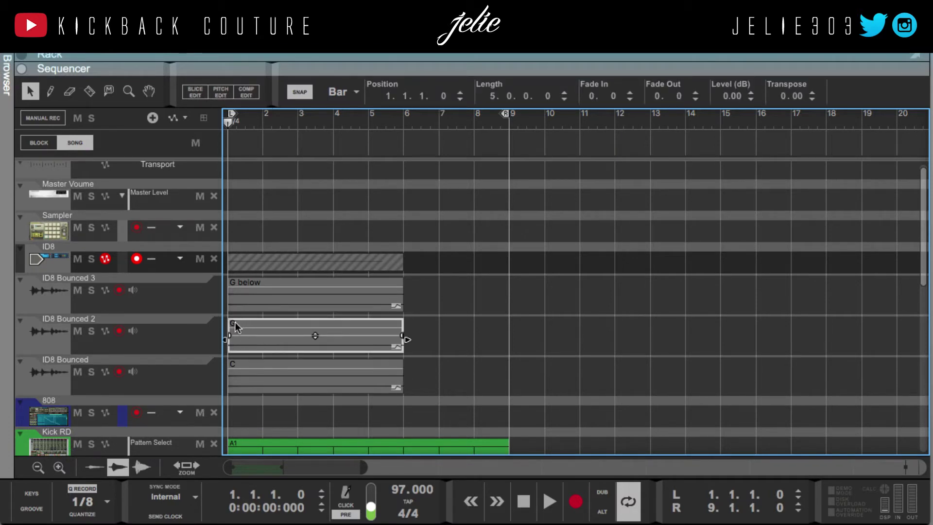
click(239, 380)
click(91, 372)
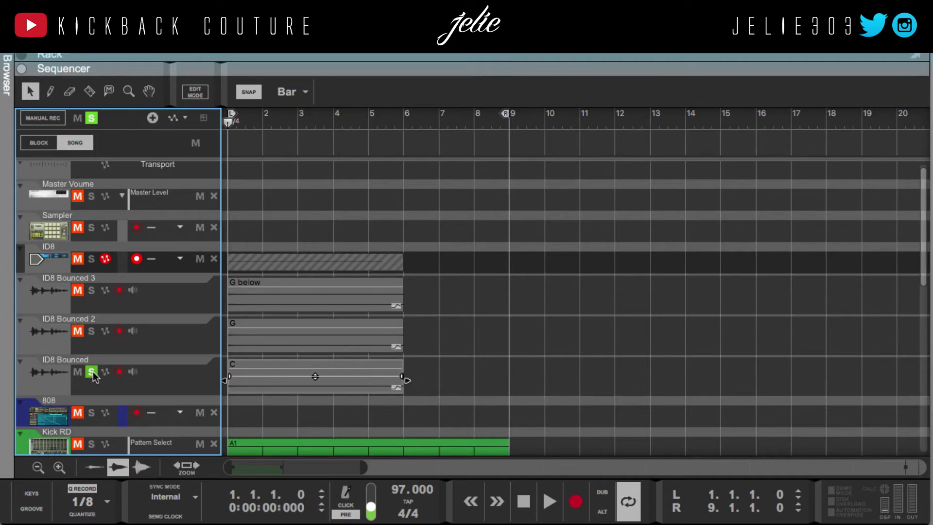
key(space)
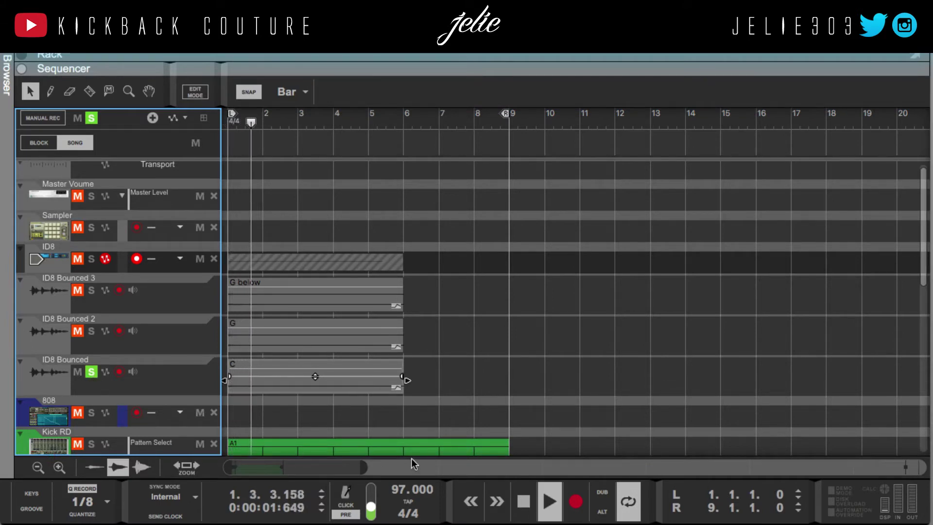
key(space)
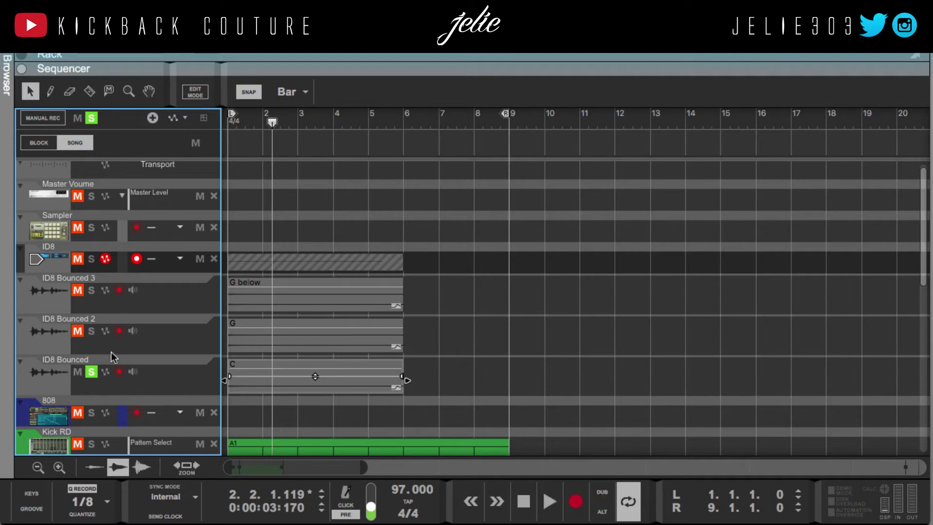
click(91, 372)
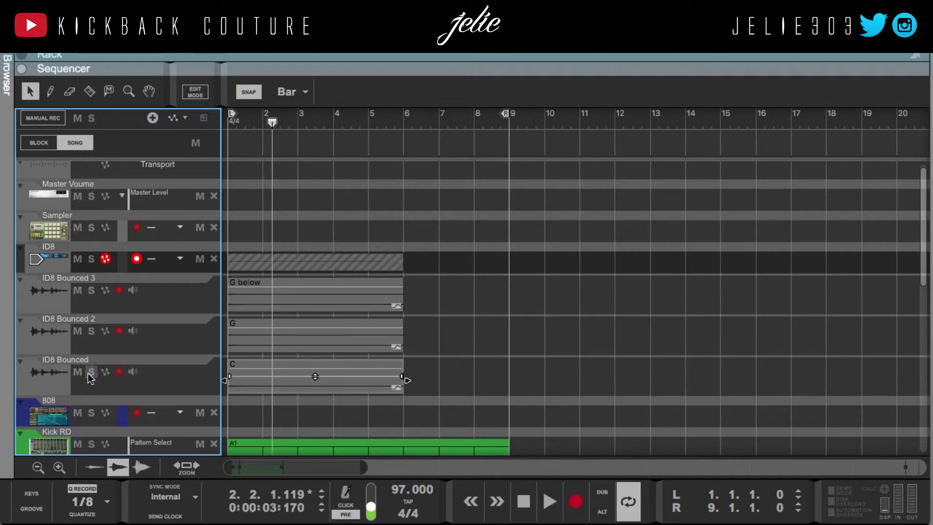
- Solo the G clip's track, play it from the start, then clear the solo and return to bar 1
click(91, 331)
key(Home)
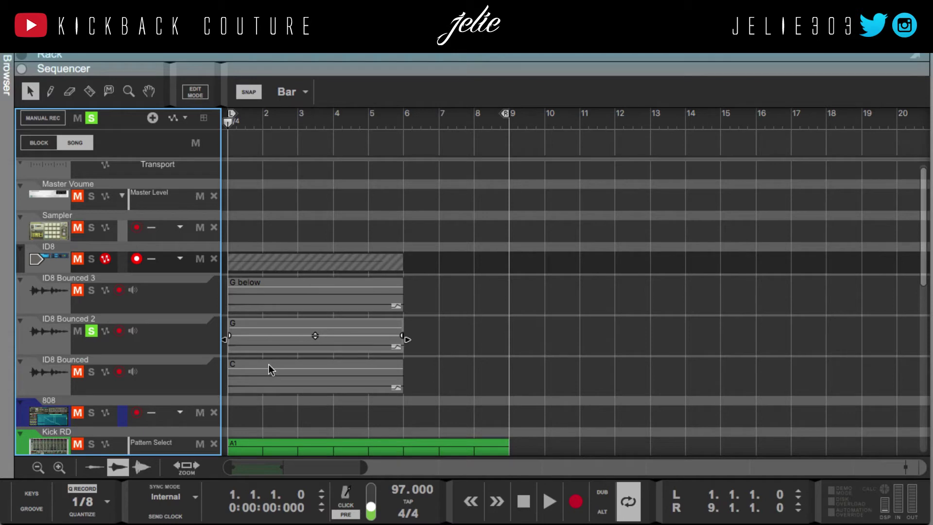
key(space)
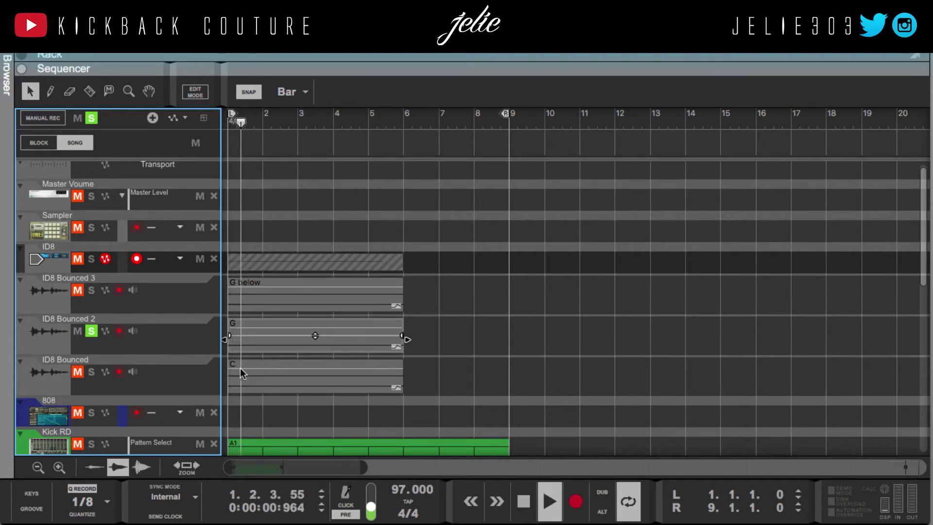
click(91, 332)
double_click(524, 501)
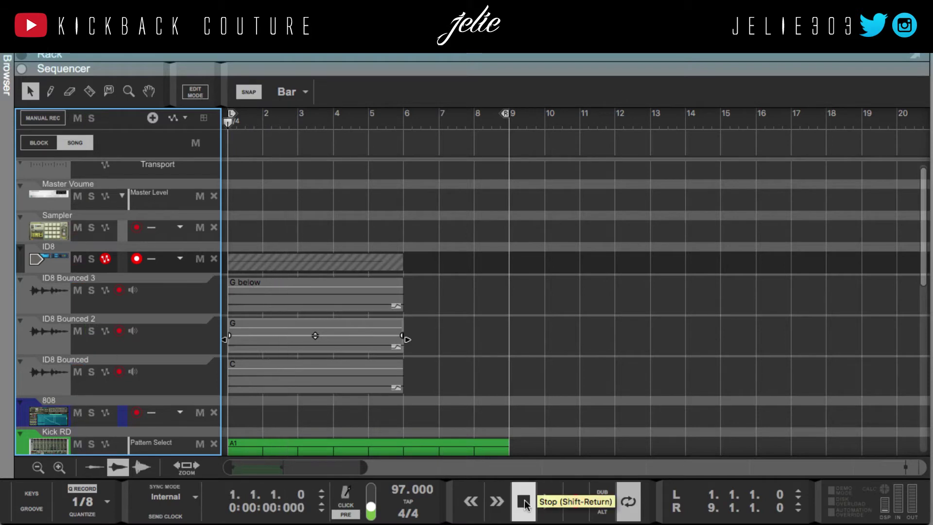
- Transpose the C audio clip up to 7.00 semitones
click(239, 379)
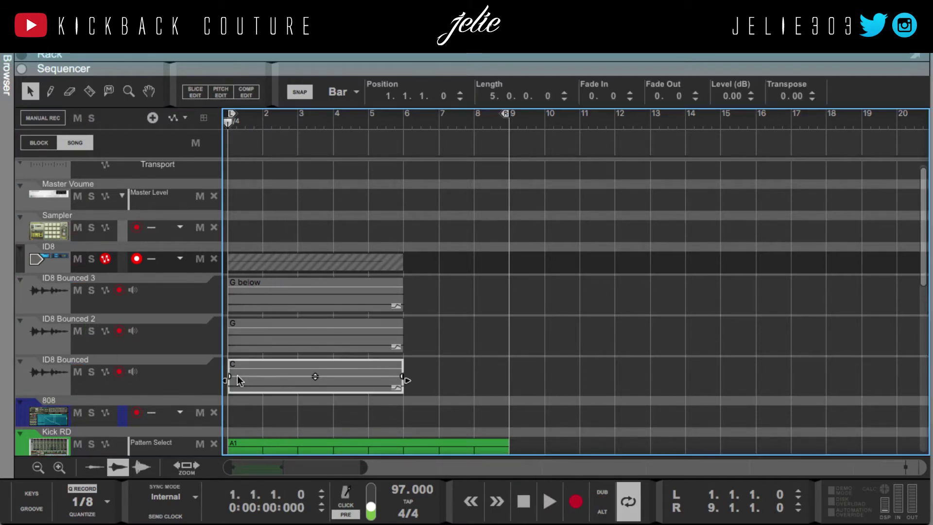
click(752, 101)
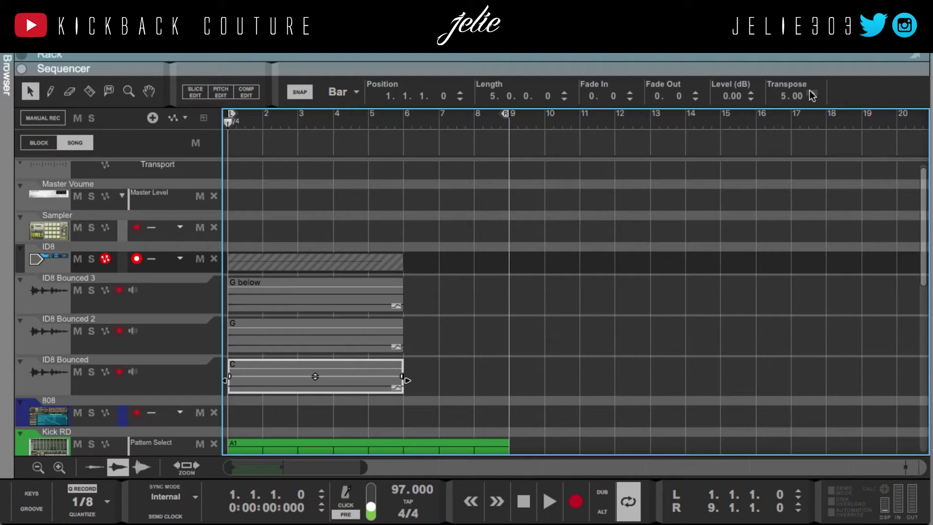
click(810, 91)
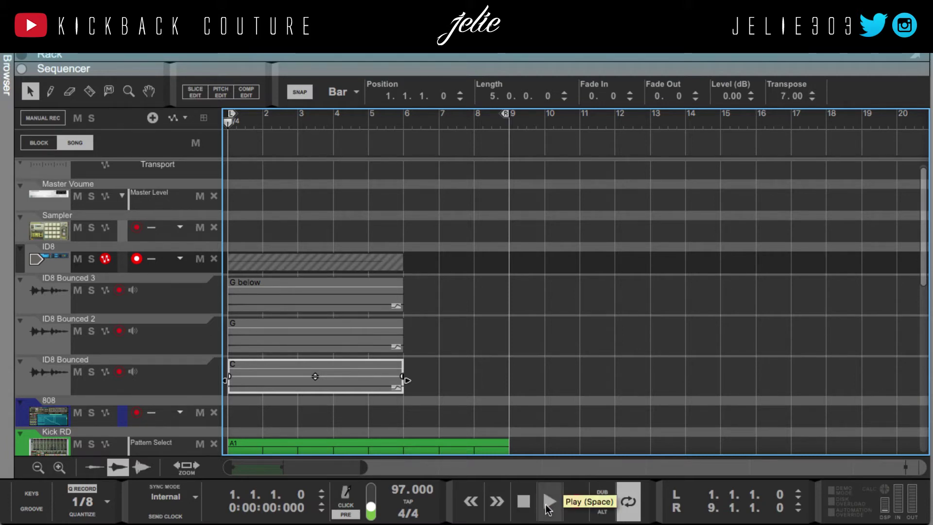
- Solo the ID8 Bounced 2 track and play its G clip as the reference pitch
click(91, 331)
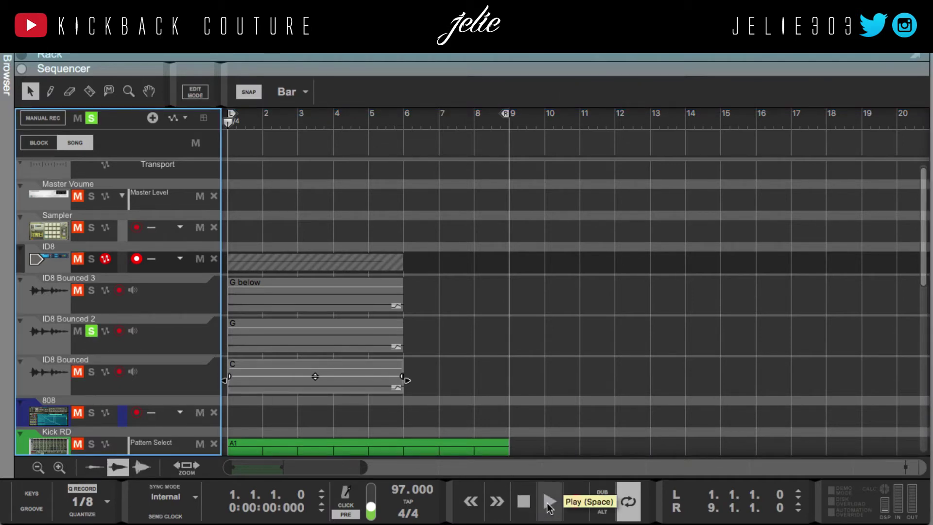
click(550, 507)
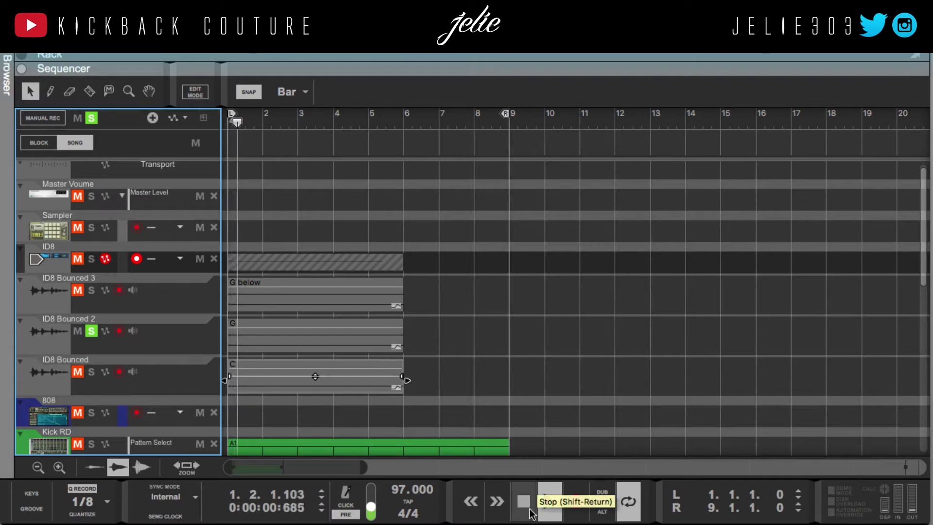
click(529, 510)
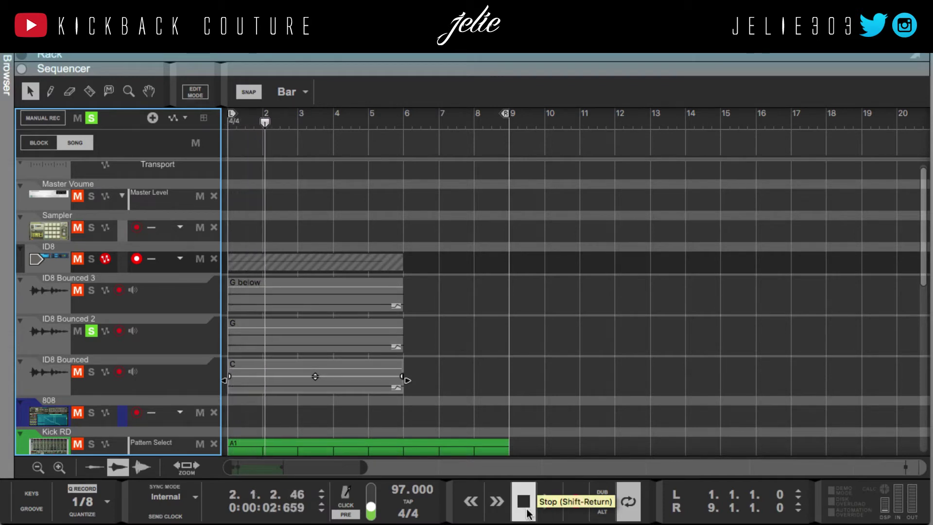
- Switch the solo to the ID8 Bounced track and play the transposed C clip for comparison
click(92, 373)
click(91, 331)
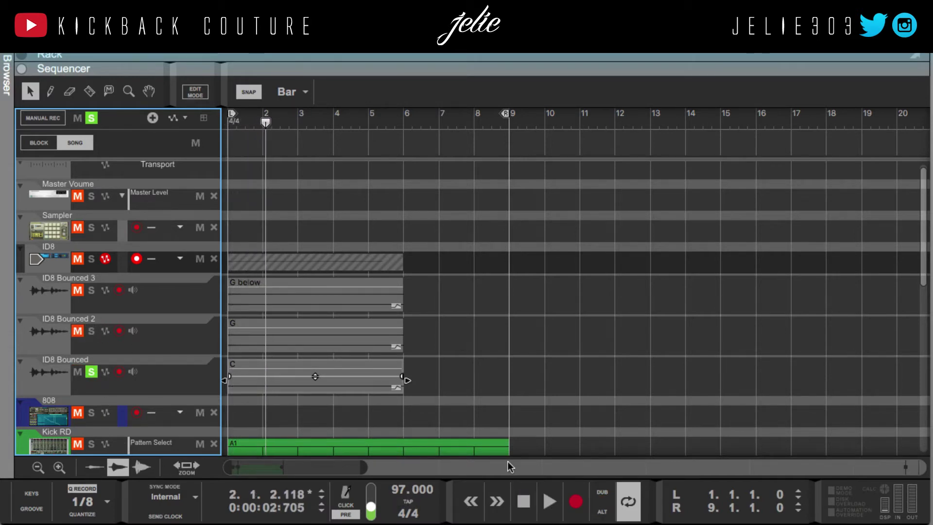
click(537, 505)
click(541, 506)
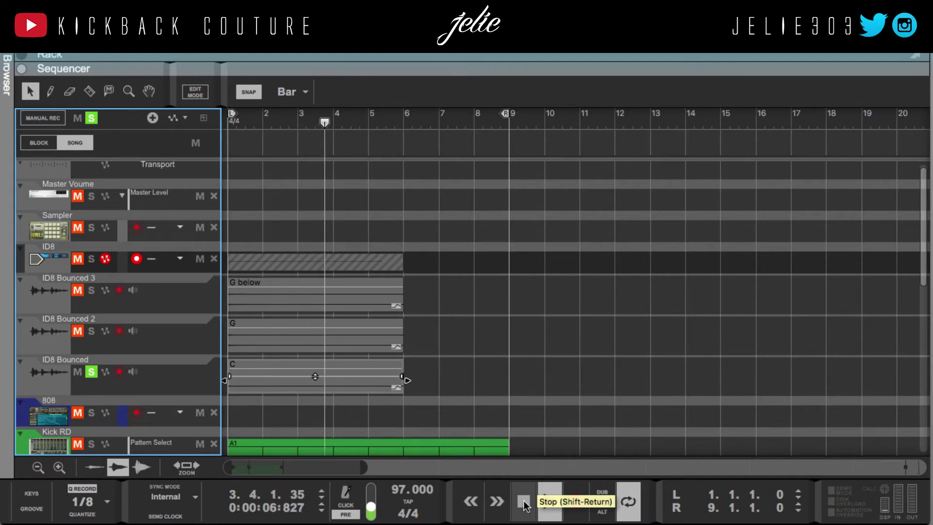
click(525, 505)
- Switch the solo back to the G clip's track, play it again from the start, and clear the solo
click(92, 372)
click(92, 331)
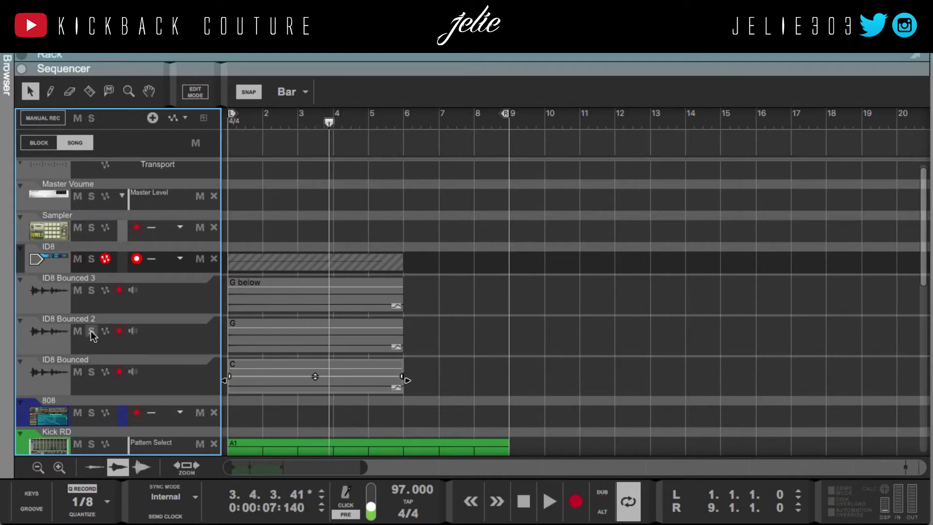
click(525, 505)
click(550, 502)
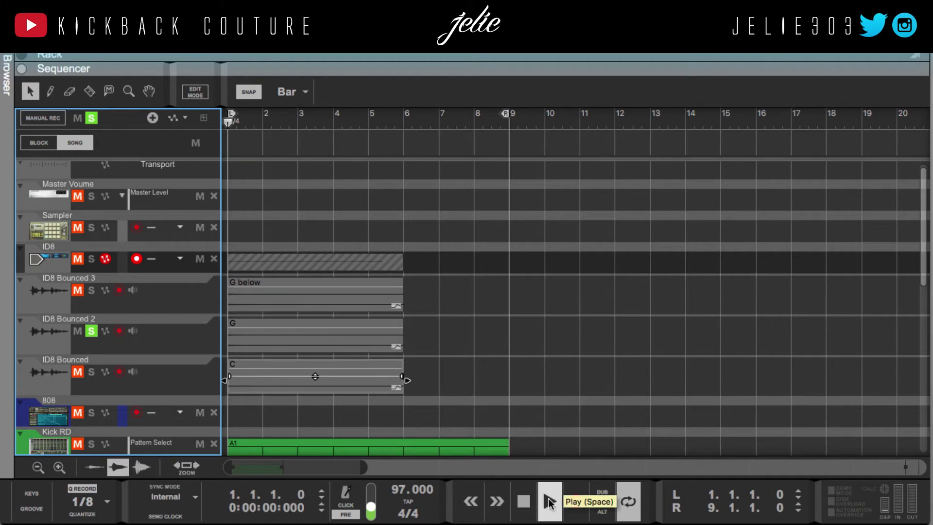
double_click(525, 504)
click(322, 211)
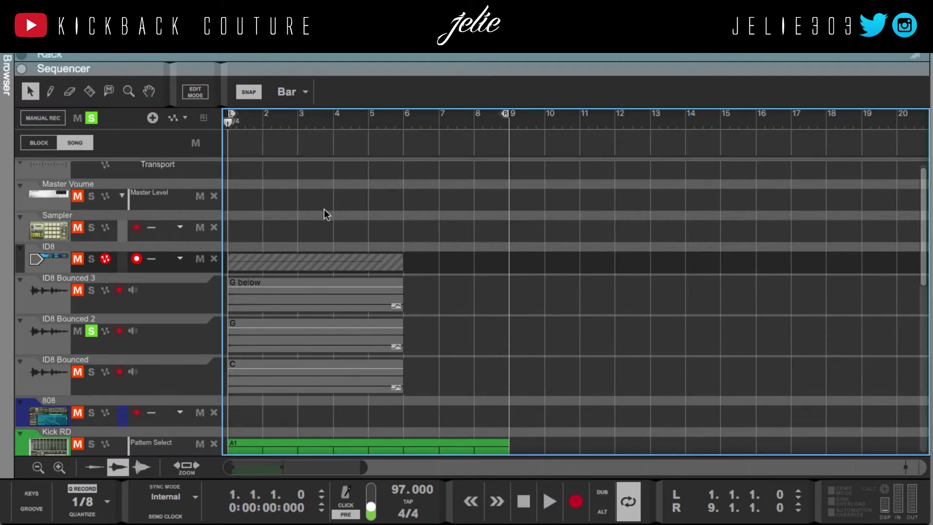
click(92, 332)
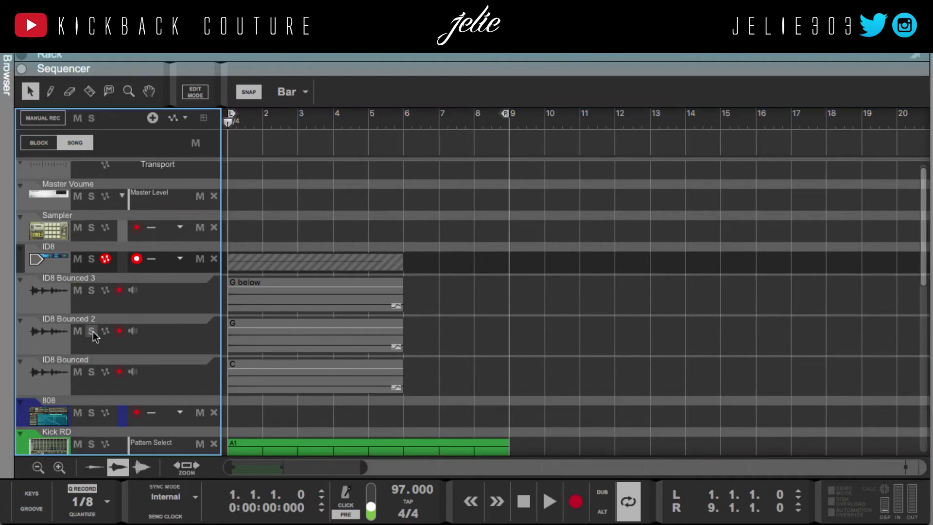
click(477, 271)
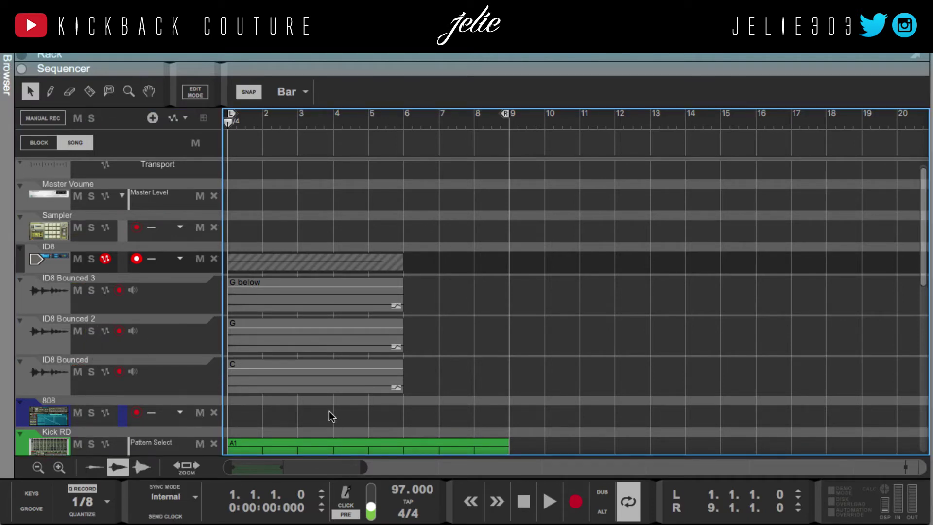
drag(447, 275, 273, 386)
right_click(270, 386)
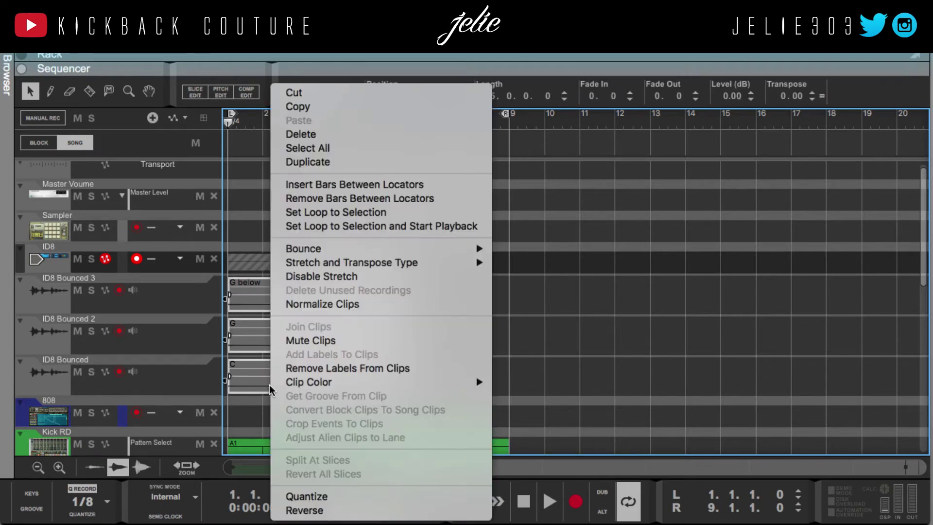
click(249, 405)
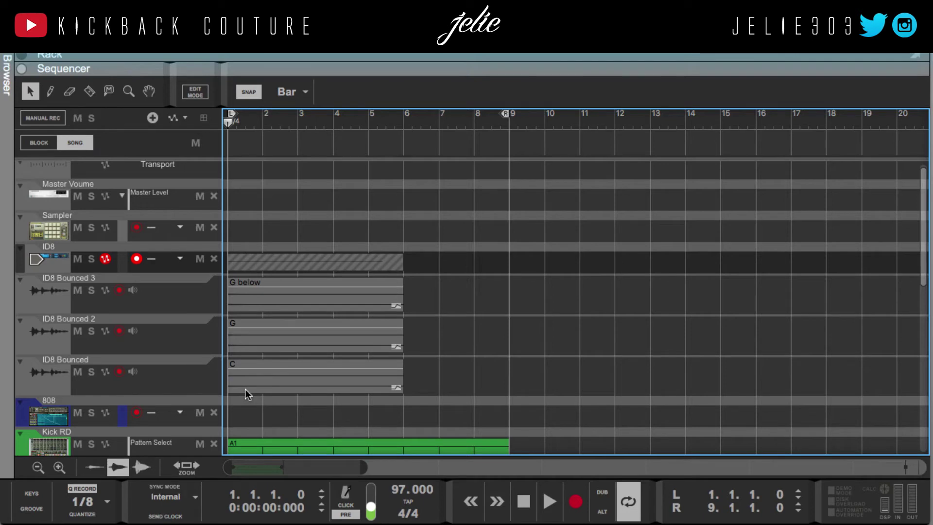
drag(445, 281, 266, 396)
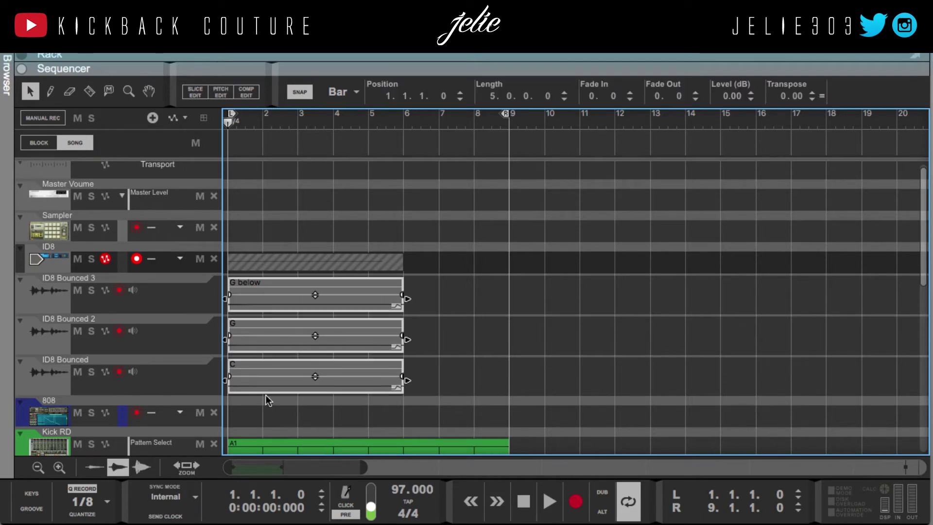
click(263, 400)
- Lower the transposition of the C audio clip on the ID8 Bounced track and deselect the clip
click(263, 380)
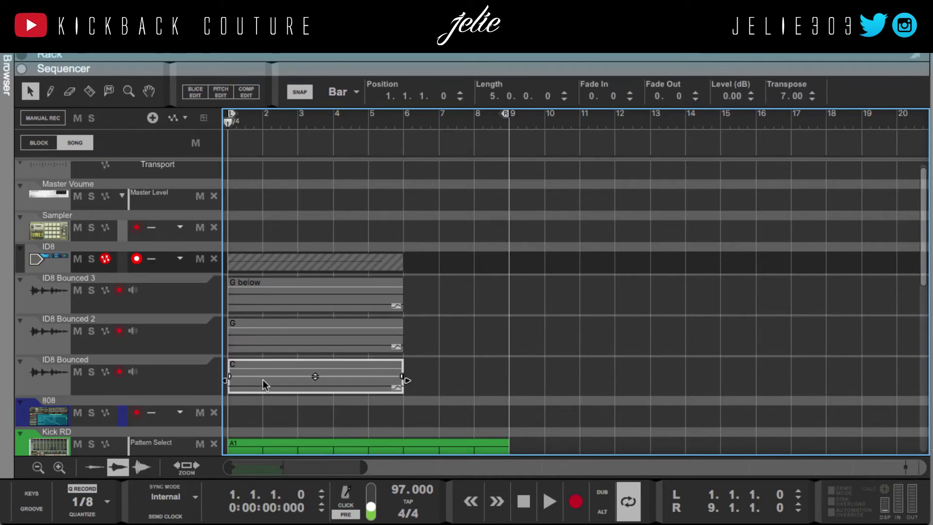
drag(784, 95, 768, 117)
click(498, 246)
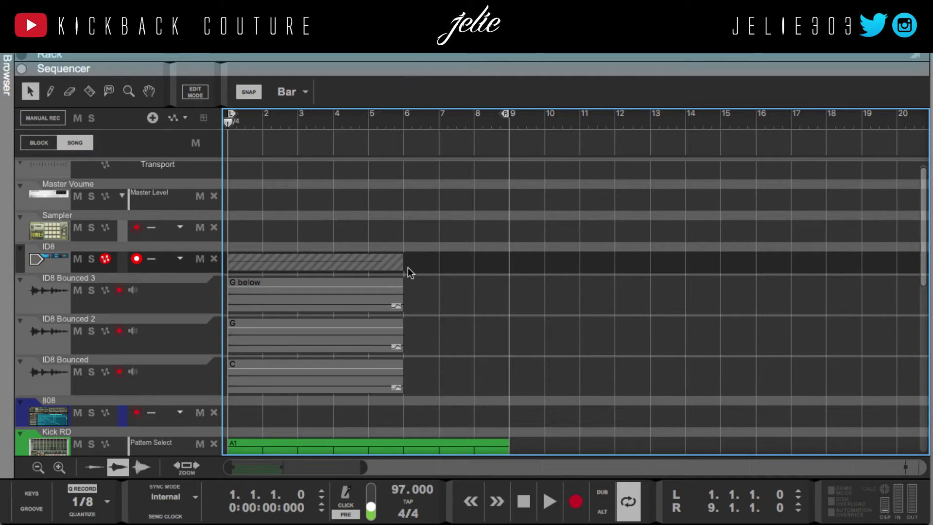
- Bounce the C, G and G below audio clips together to new samples
drag(421, 273, 286, 386)
right_click(287, 313)
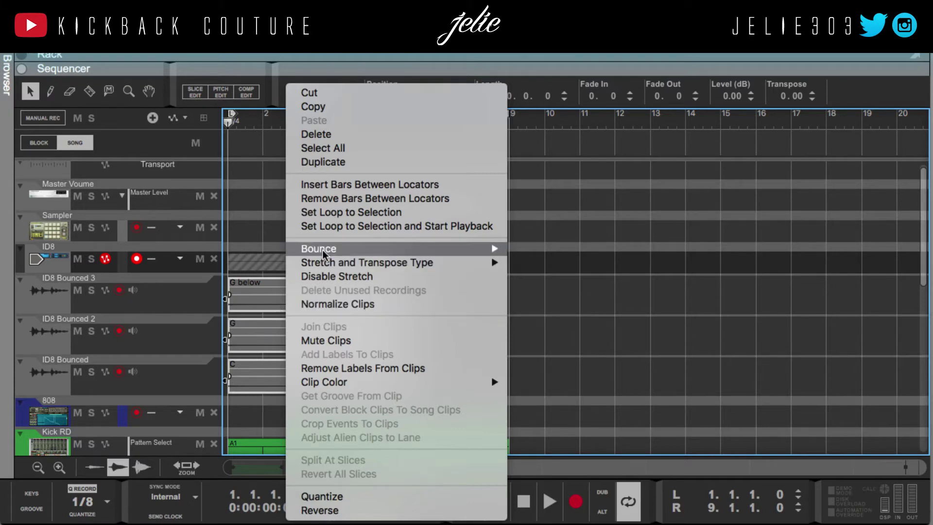
mouse_move(324, 253)
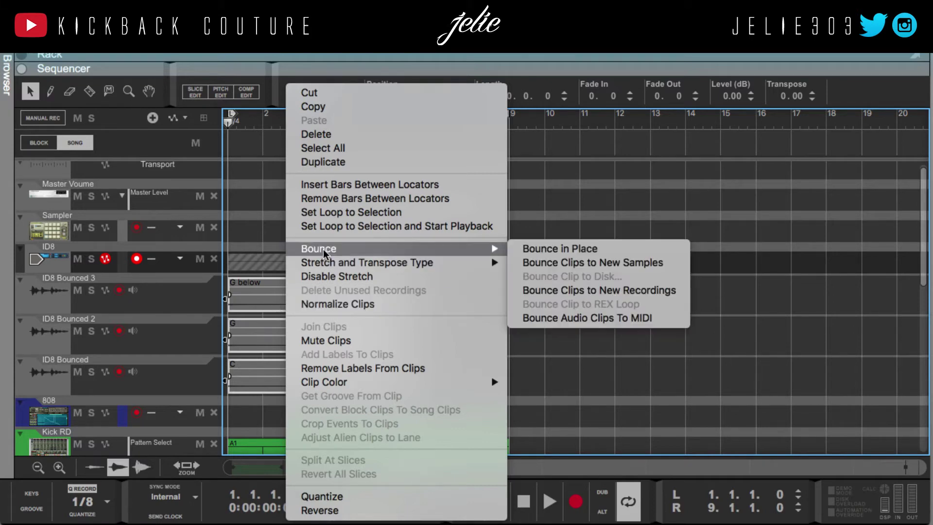
click(562, 263)
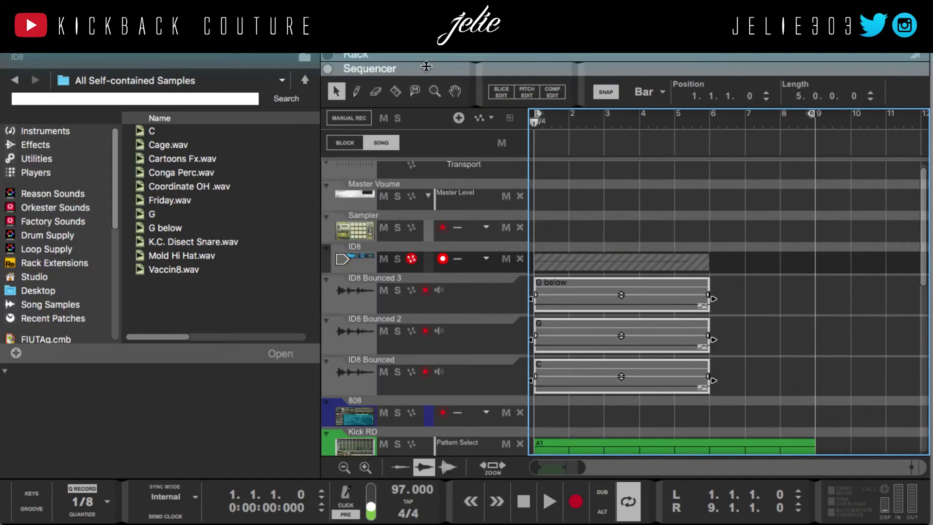
- Show the rack and create an NN-XT Advanced Sampler below the ID8 Bounced devices
key(F6)
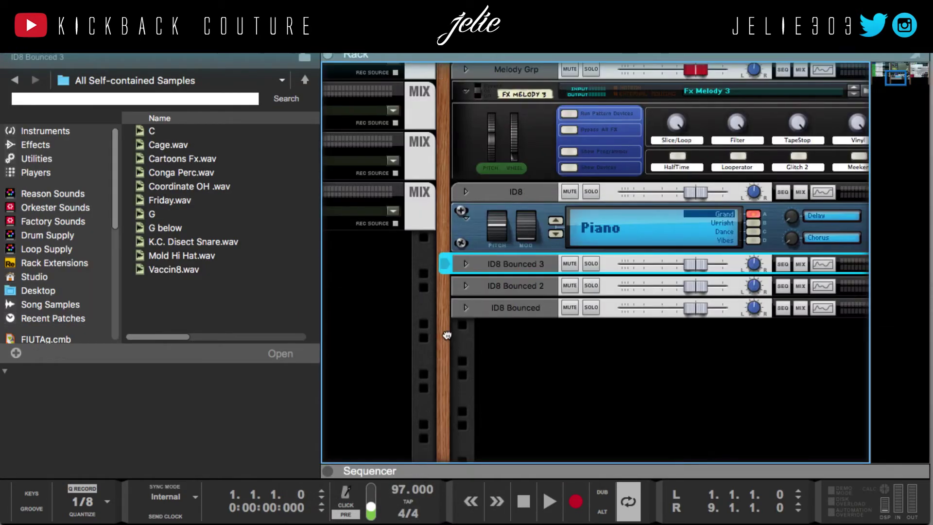
right_click(508, 345)
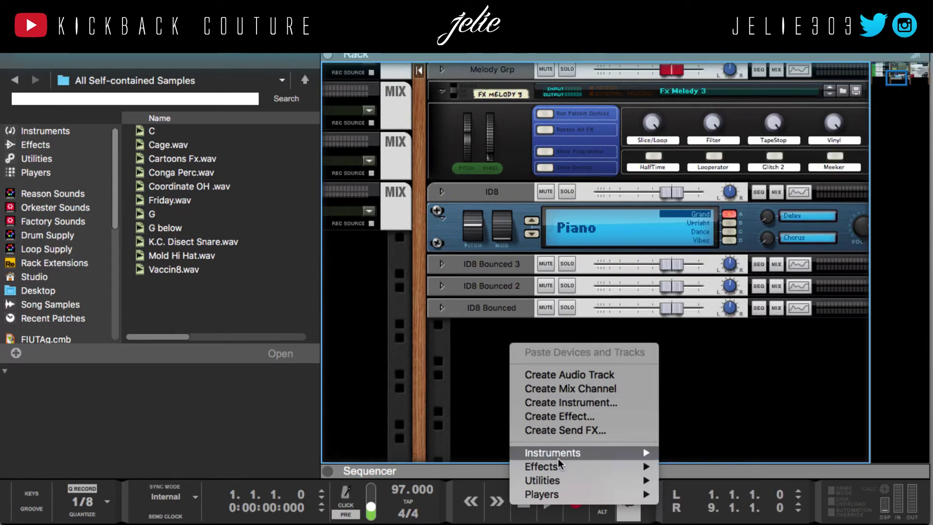
mouse_move(557, 457)
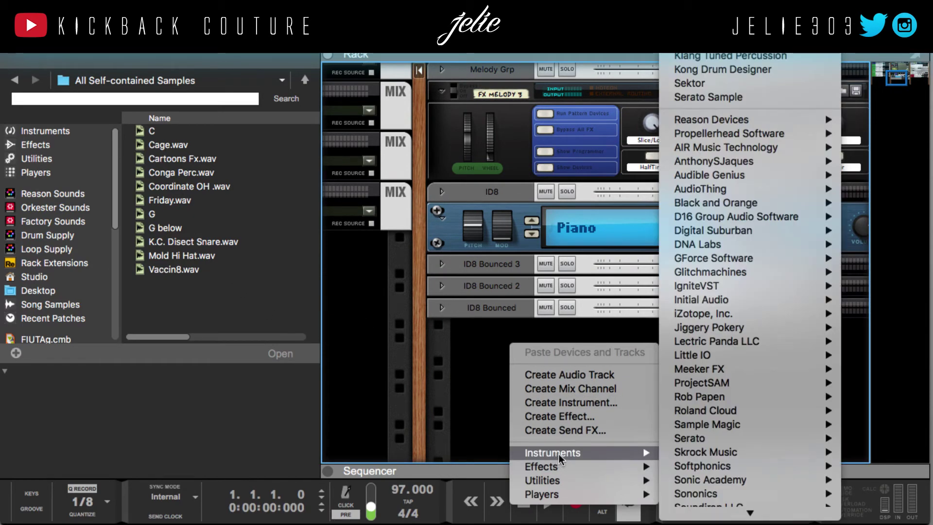
mouse_move(762, 128)
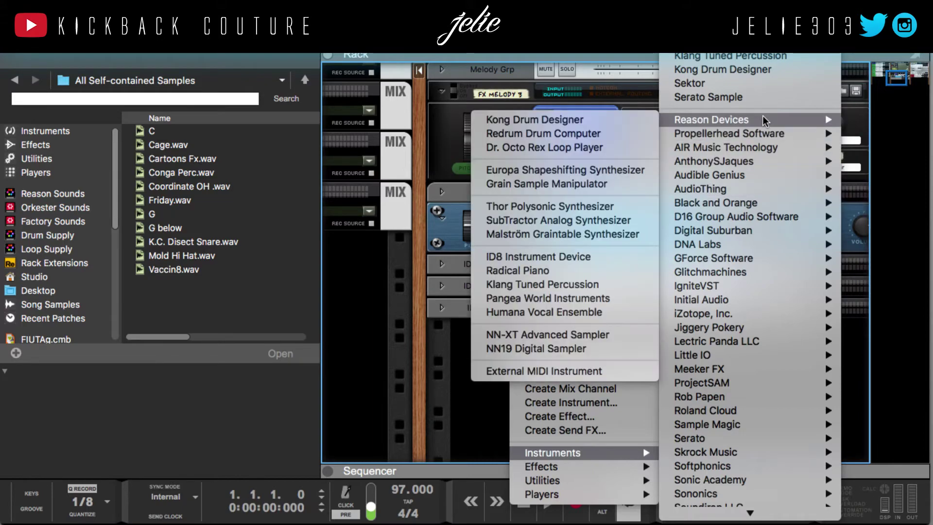
click(633, 335)
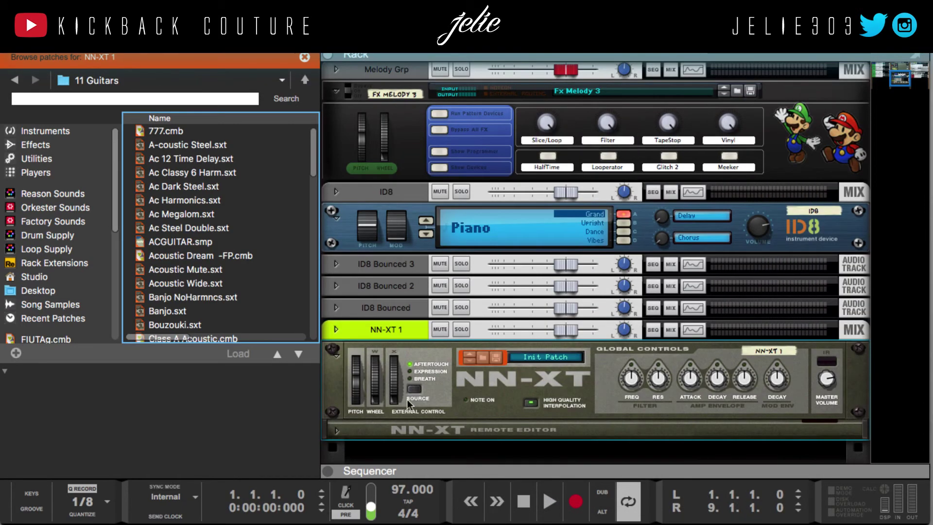
- Unfold the NN-XT remote editor, return the browser to All Self-contained Samples and end patch browsing
click(338, 431)
click(15, 80)
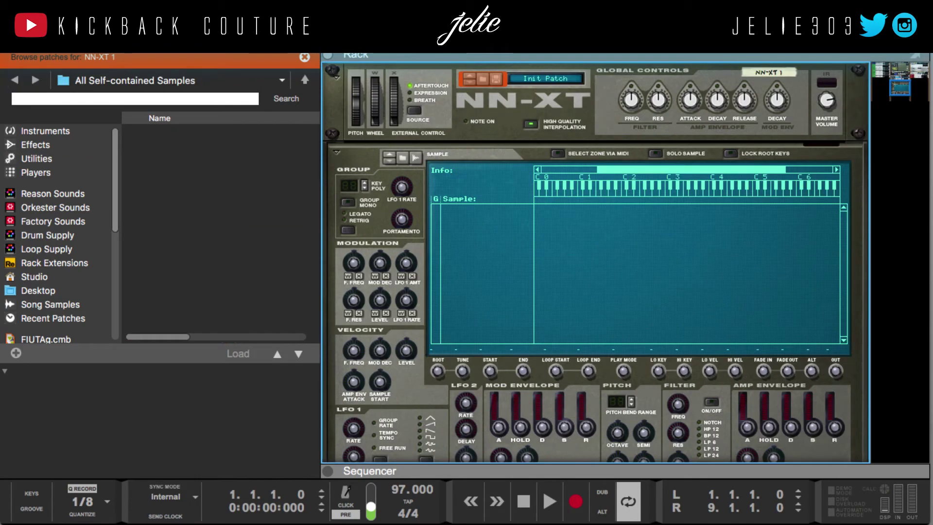
click(304, 58)
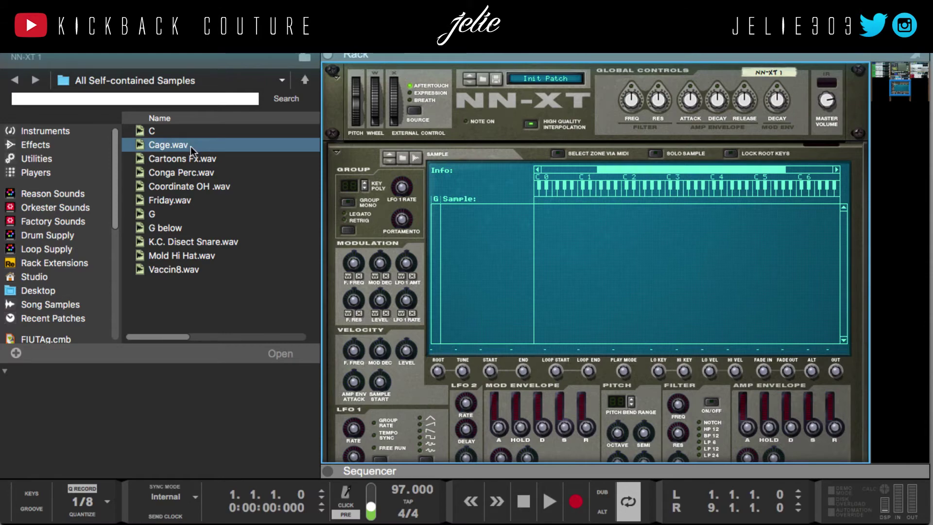
- Load the C sample into the NN-XT and set its root note from pitch detection
drag(187, 132, 424, 222)
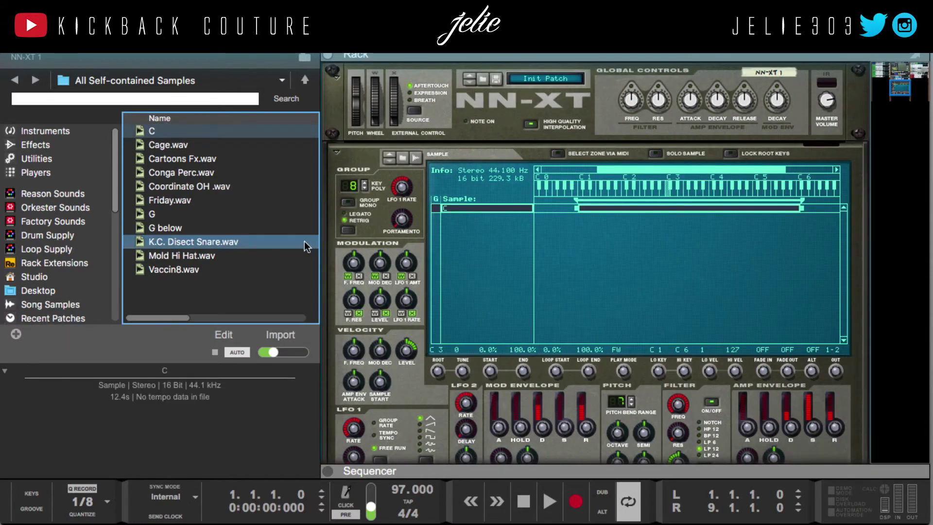
right_click(516, 207)
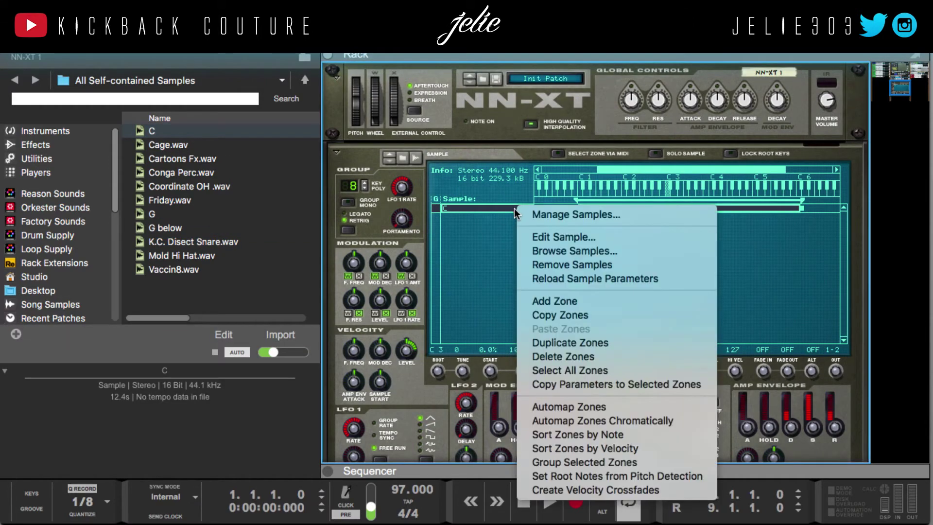
click(553, 474)
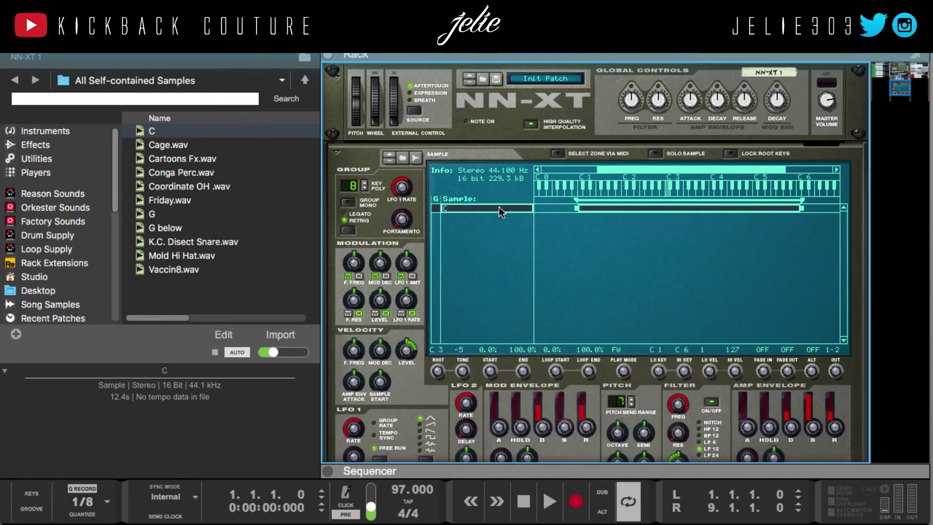
- Hide the browser and switch keyboard input between the ID8 and the NN-XT to compare their piano sound
scroll(449, 225, up, 1)
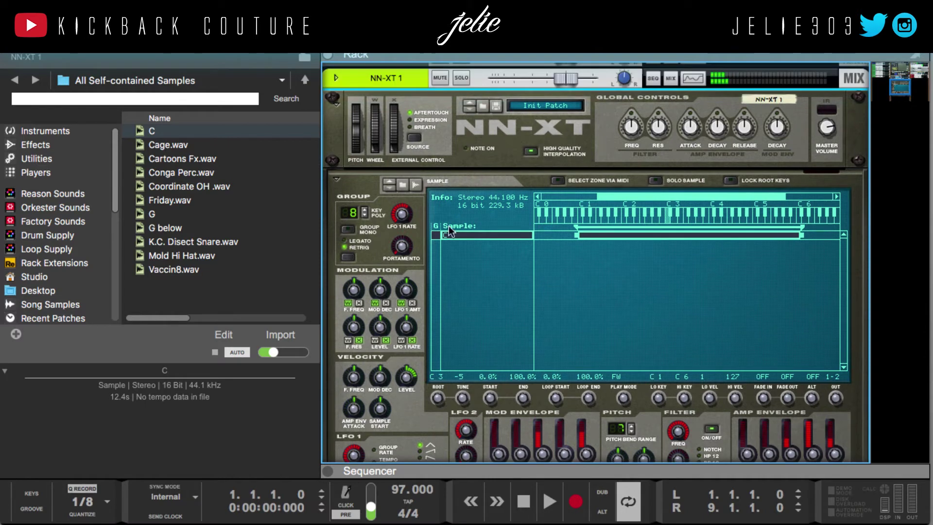
scroll(448, 225, up, 1)
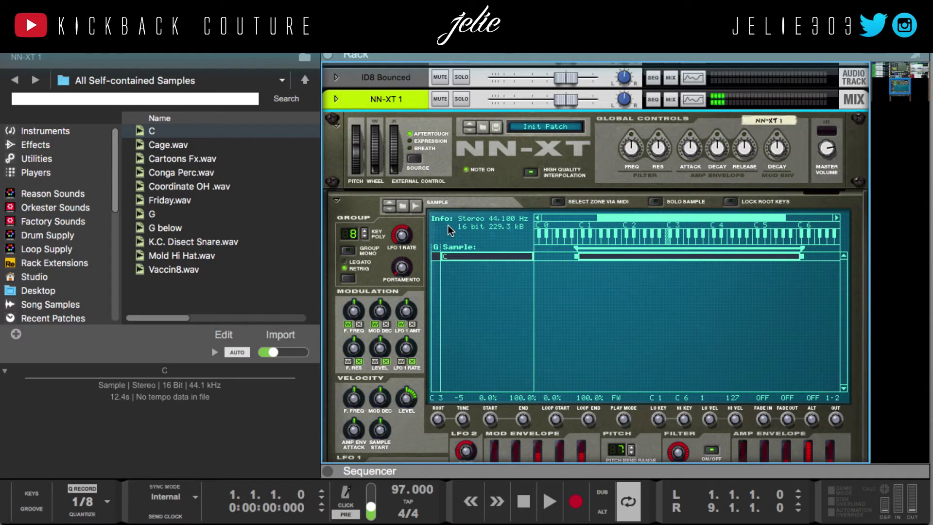
key(F3)
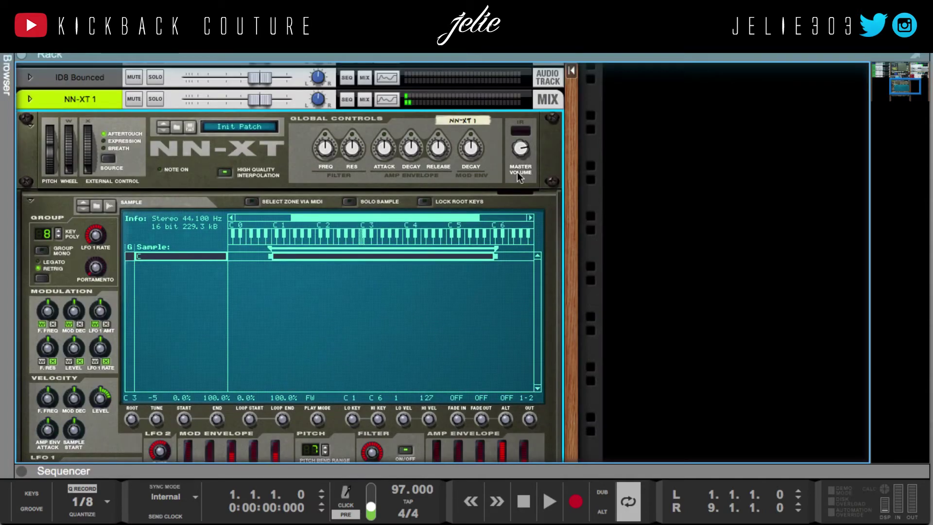
drag(576, 206, 652, 244)
scroll(294, 228, up, 5)
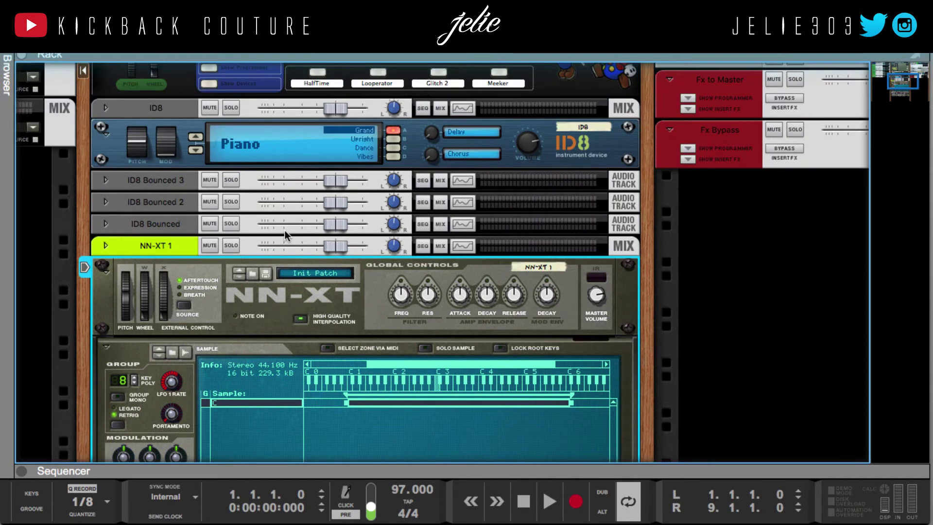
click(95, 131)
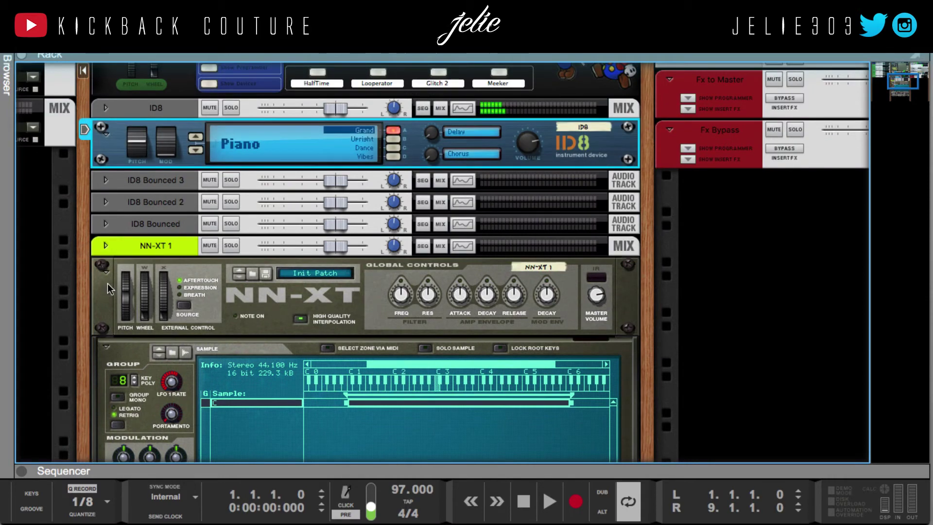
click(94, 280)
- Raise the NN-XT amp envelope level to 11 dB
scroll(509, 406, down, 10)
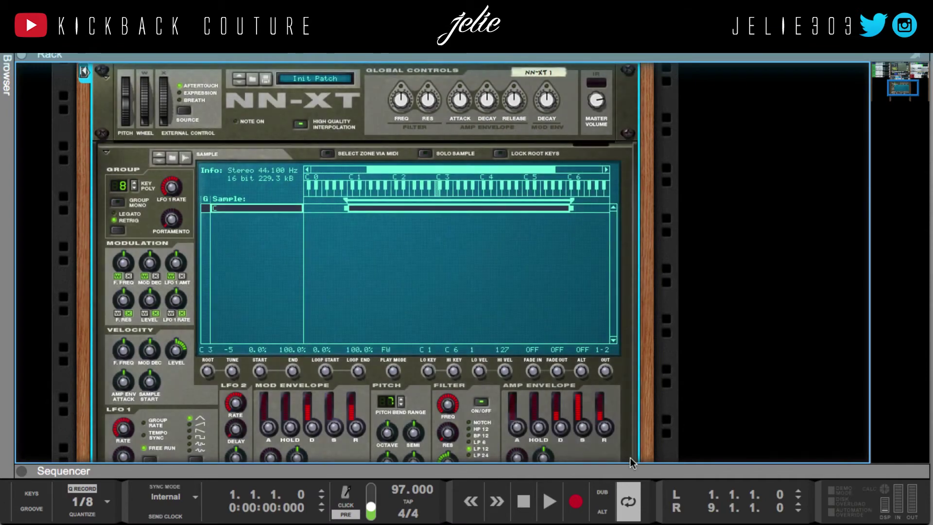
scroll(529, 396, up, 10)
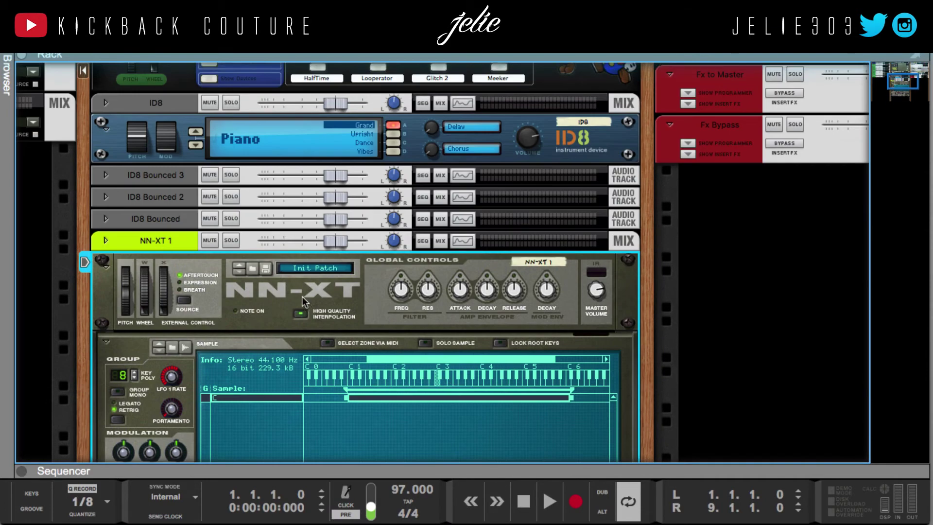
scroll(479, 332, down, 10)
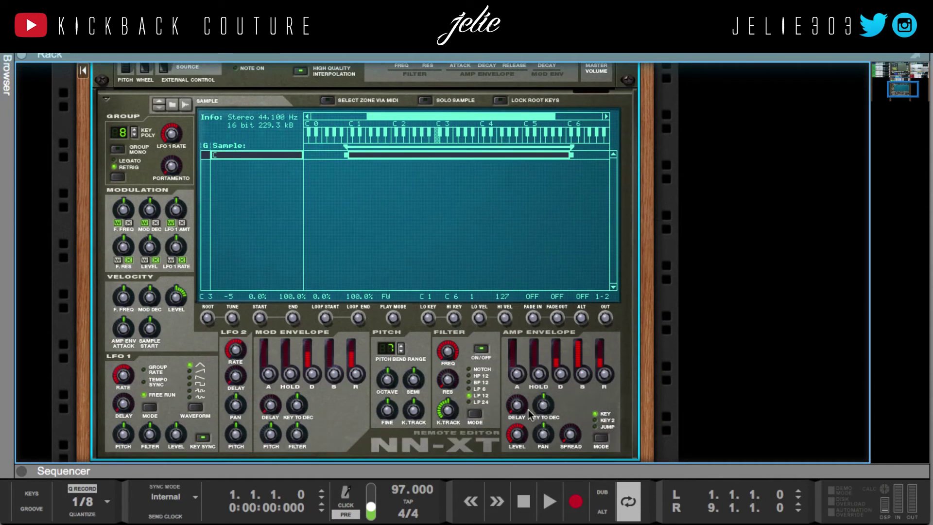
drag(519, 437, 502, 389)
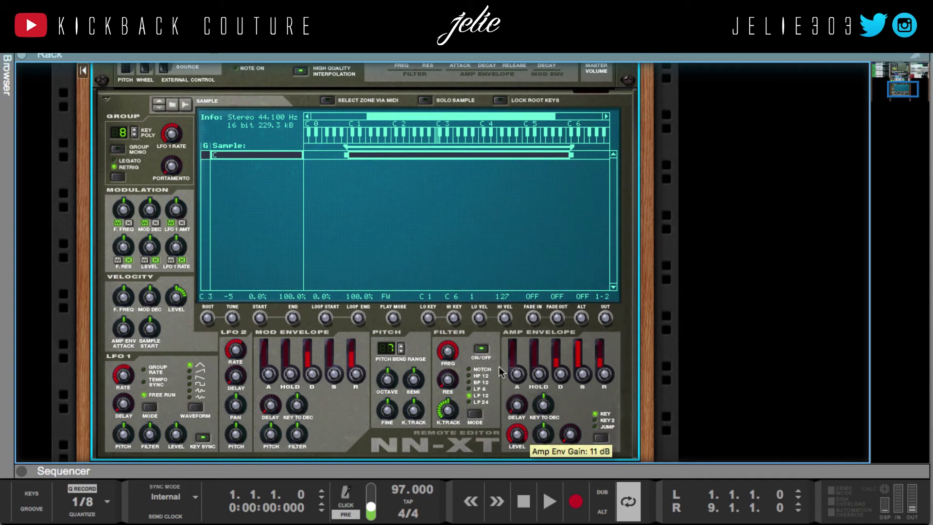
- Alternate keyboard input between the ID8 piano and the louder NN-XT sample to compare them again
scroll(510, 316, up, 10)
scroll(535, 340, down, 3)
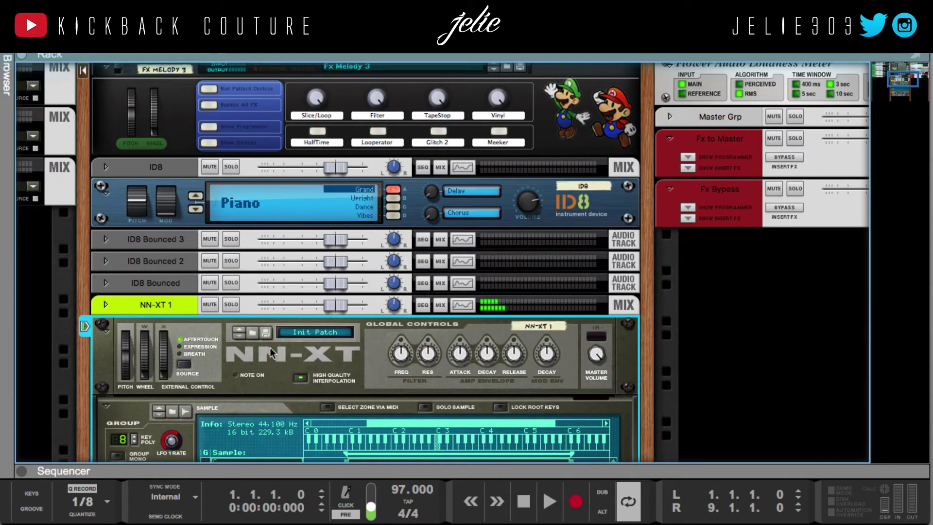
click(535, 218)
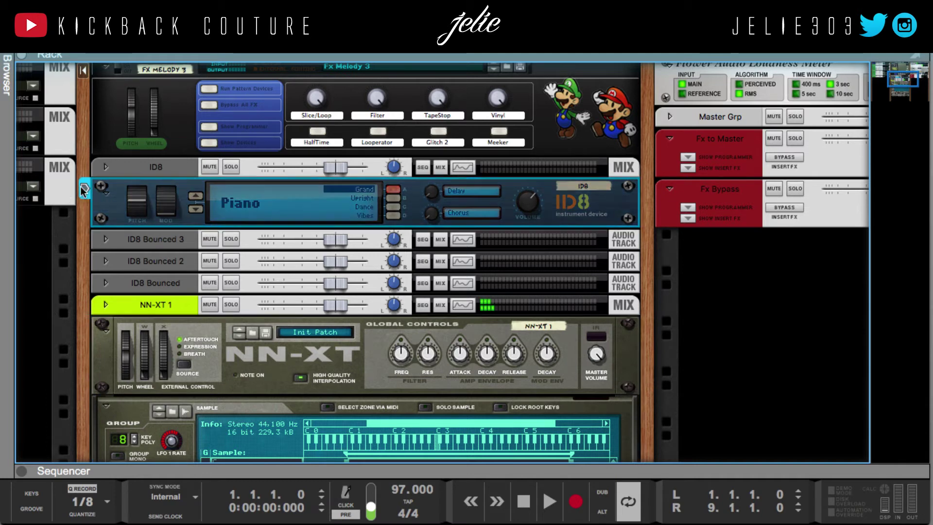
click(189, 329)
click(87, 190)
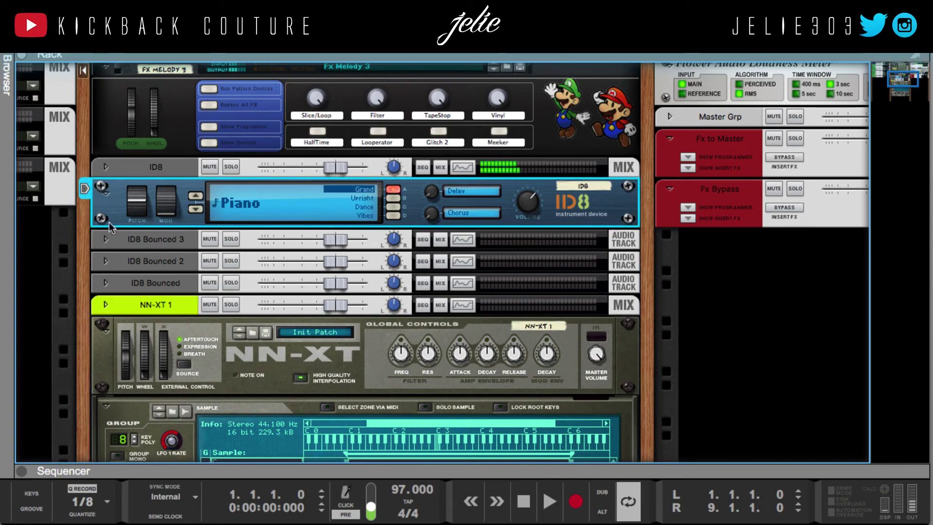
click(102, 344)
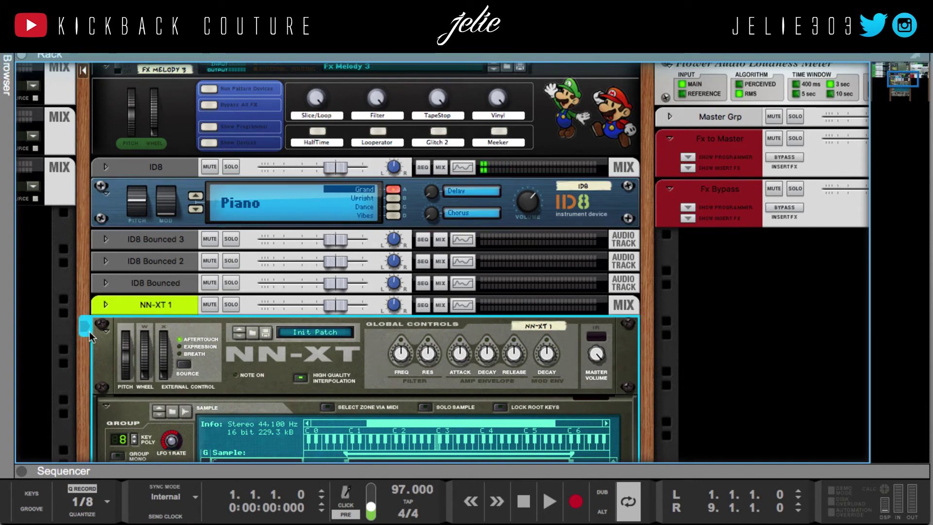
scroll(93, 330, down, 5)
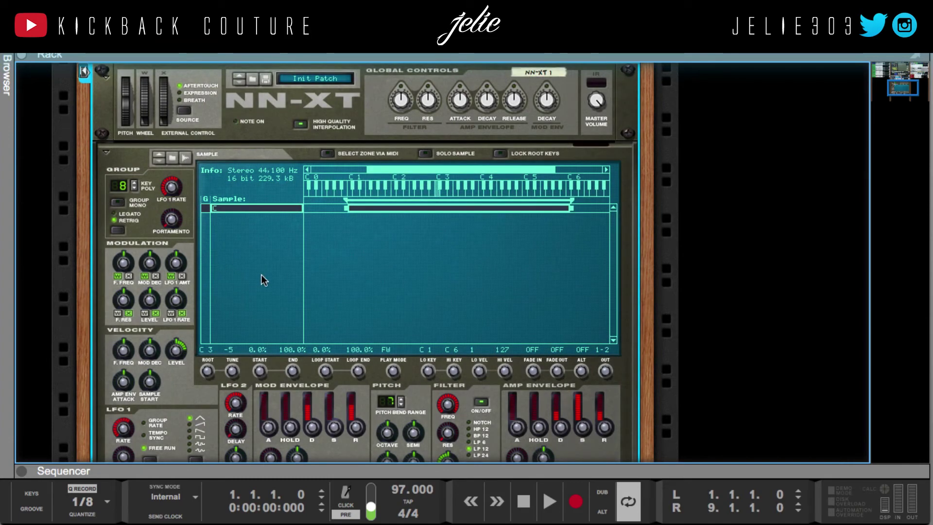
scroll(260, 278, up, 1)
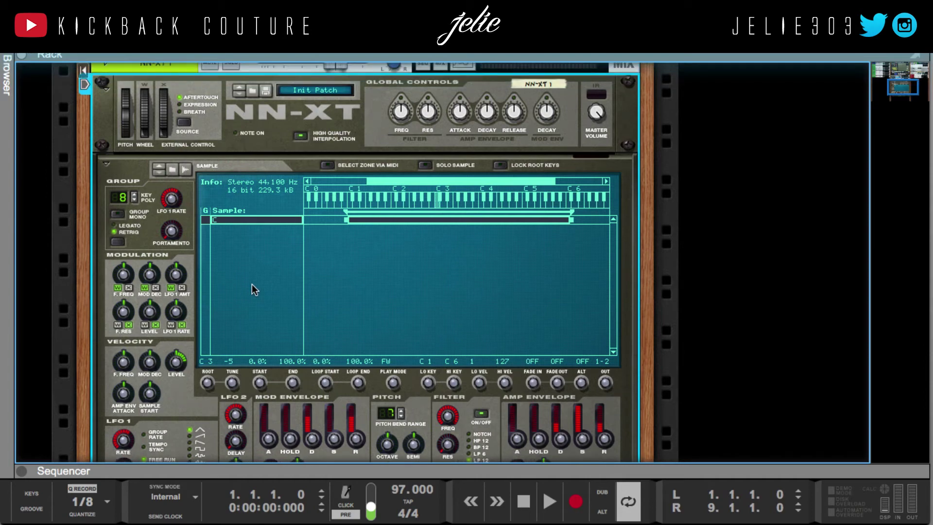
scroll(251, 285, up, 4)
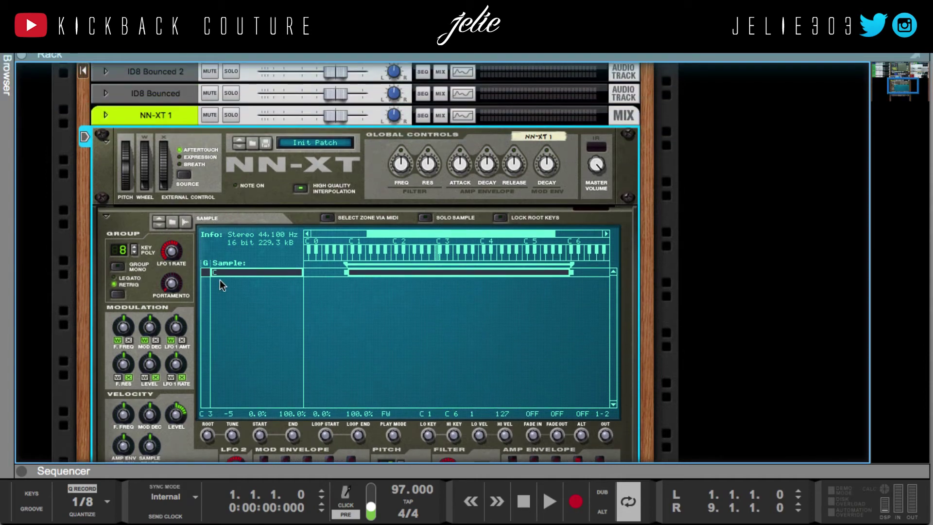
scroll(221, 279, up, 10)
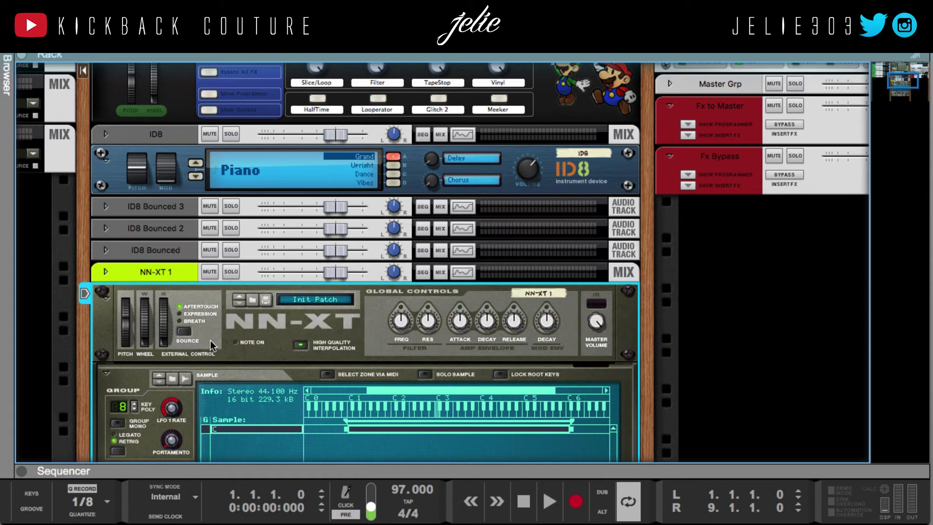
scroll(211, 341, up, 1)
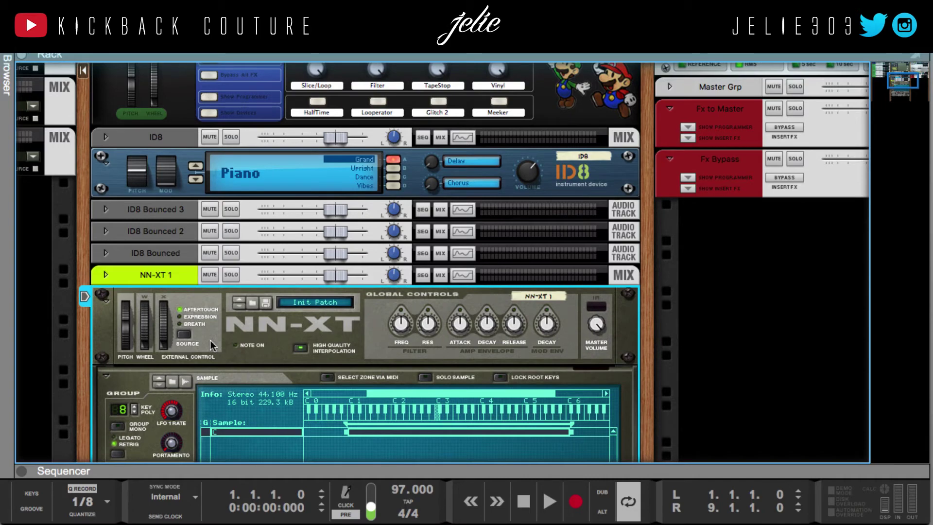
scroll(206, 344, down, 3)
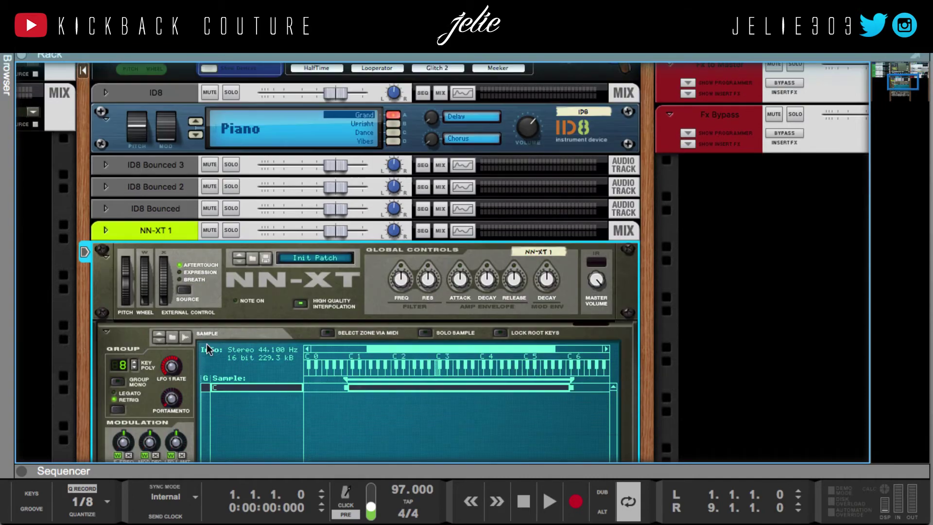
- Browse the self-contained samples and load the G sample into a new NN-XT zone below the C zone
click(173, 335)
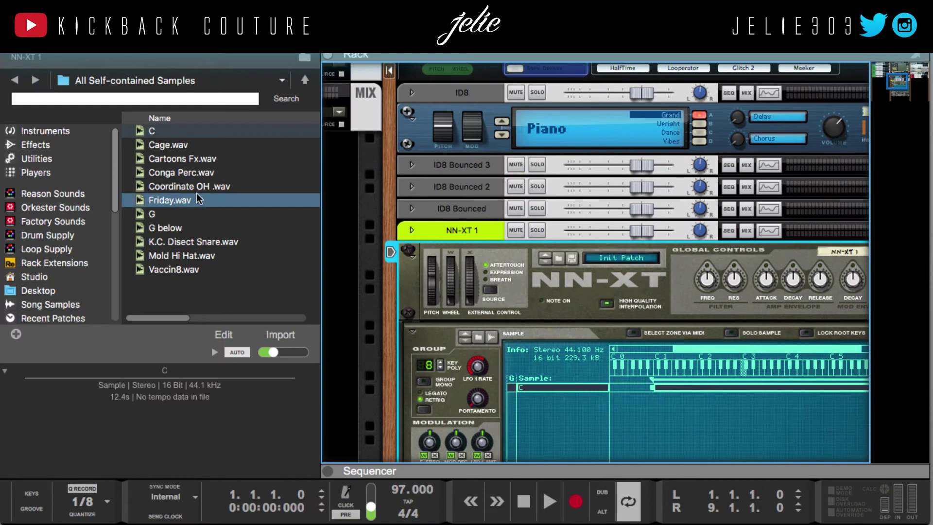
drag(181, 215, 495, 379)
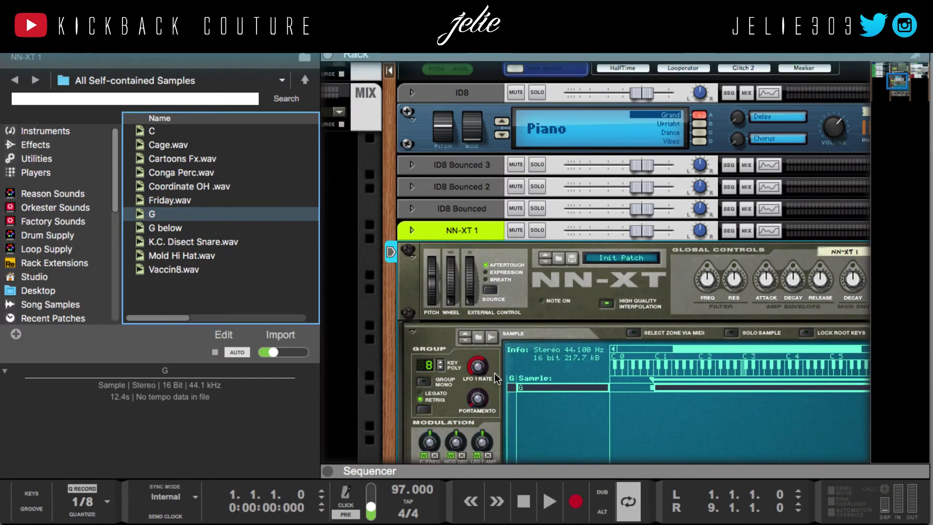
right_click(553, 399)
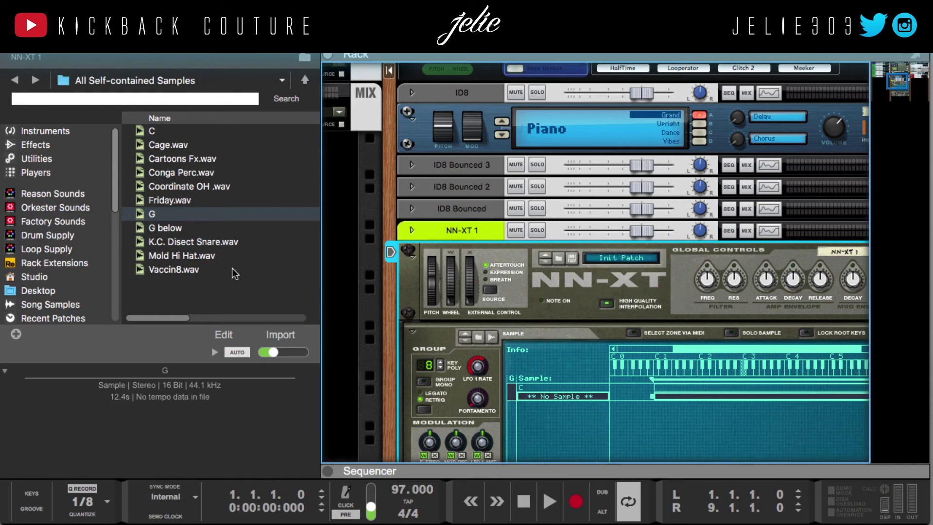
drag(234, 216, 547, 393)
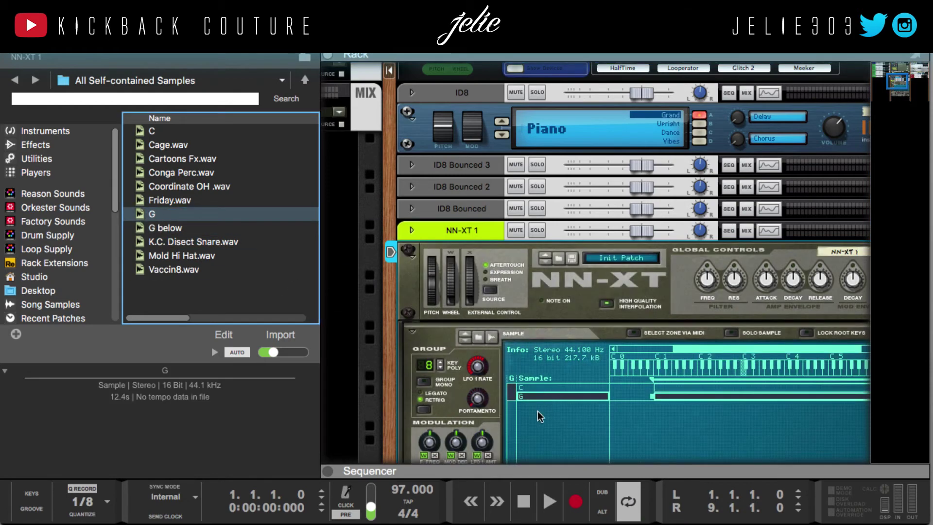
- Add a third NN-XT zone and load the G below sample into it
right_click(537, 411)
click(562, 389)
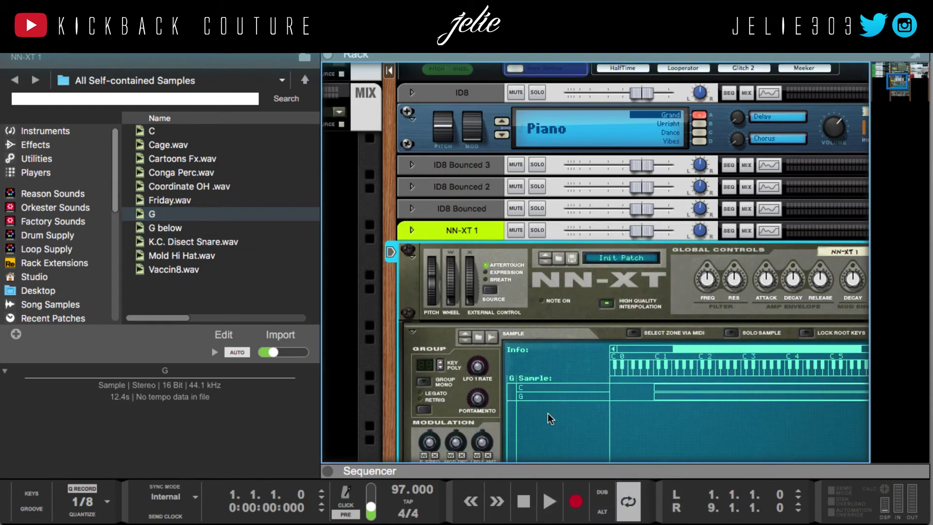
right_click(550, 407)
click(598, 327)
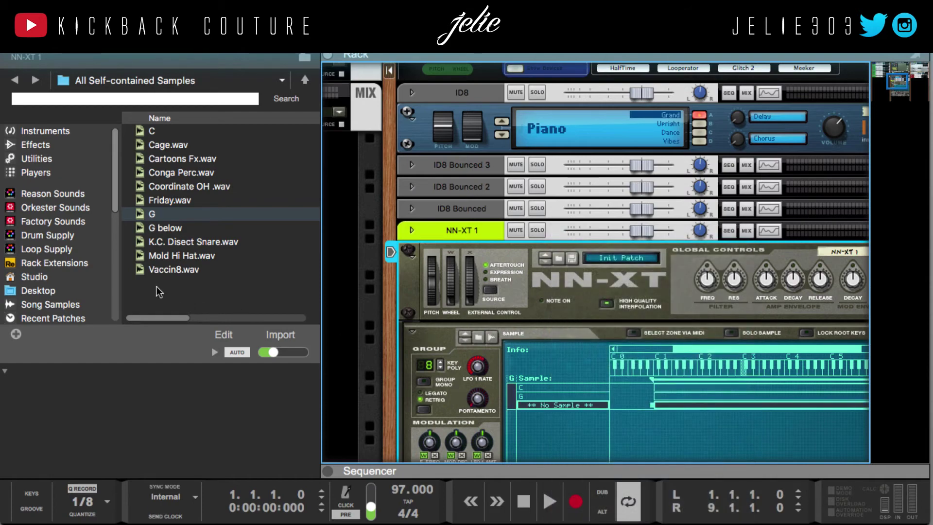
click(165, 228)
drag(166, 228, 543, 397)
- Set the root notes of the G and G below zones from pitch detection
click(544, 394)
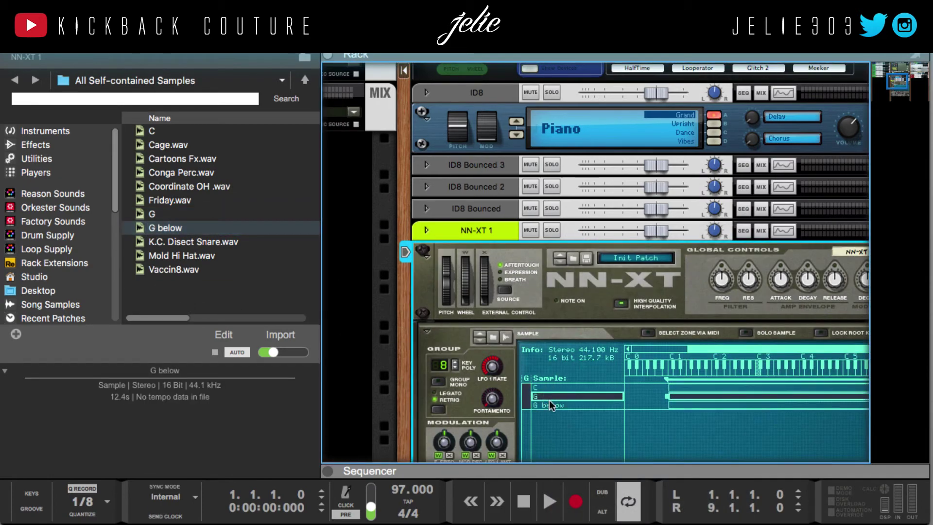
right_click(550, 401)
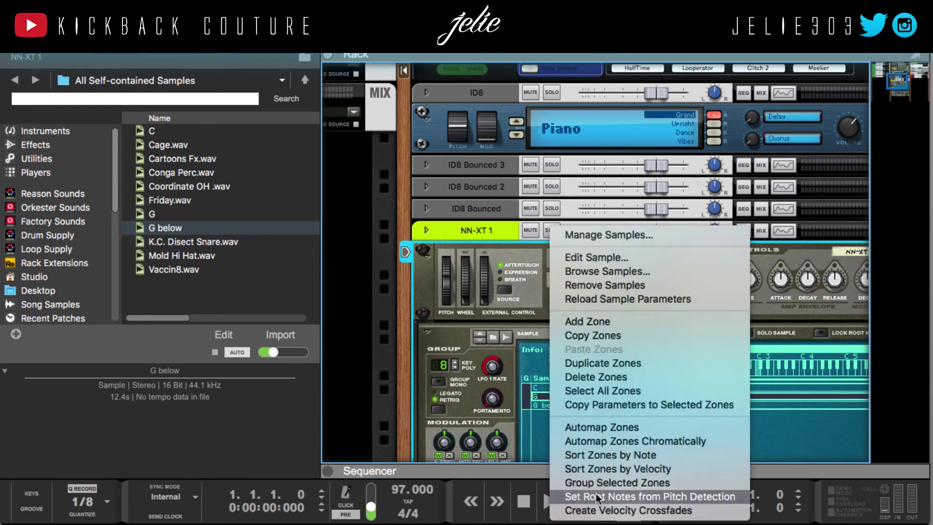
click(597, 496)
right_click(560, 403)
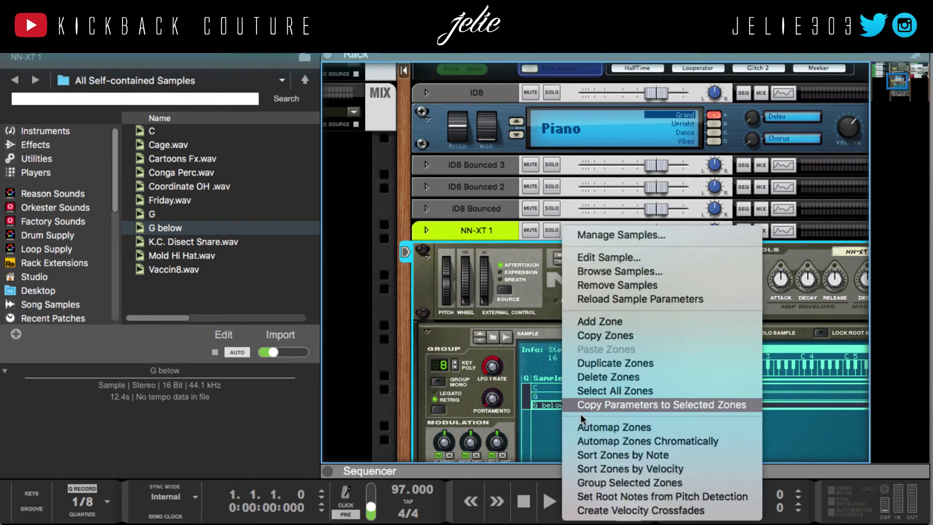
click(627, 496)
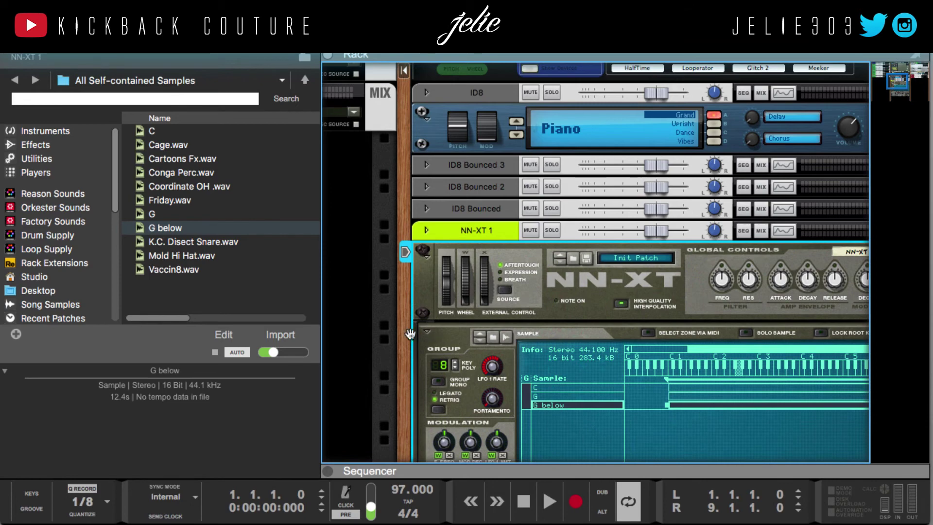
scroll(409, 335, right, 5)
scroll(410, 334, down, 2)
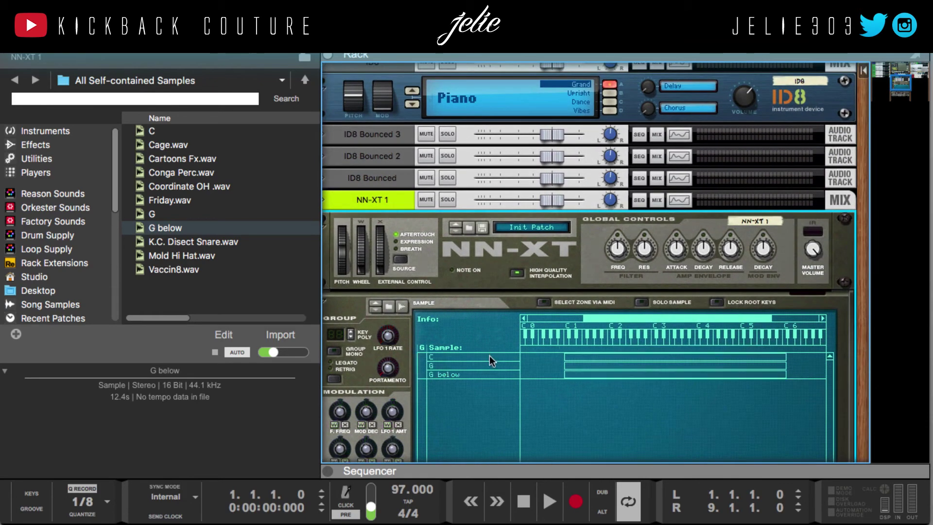
click(490, 356)
click(486, 374)
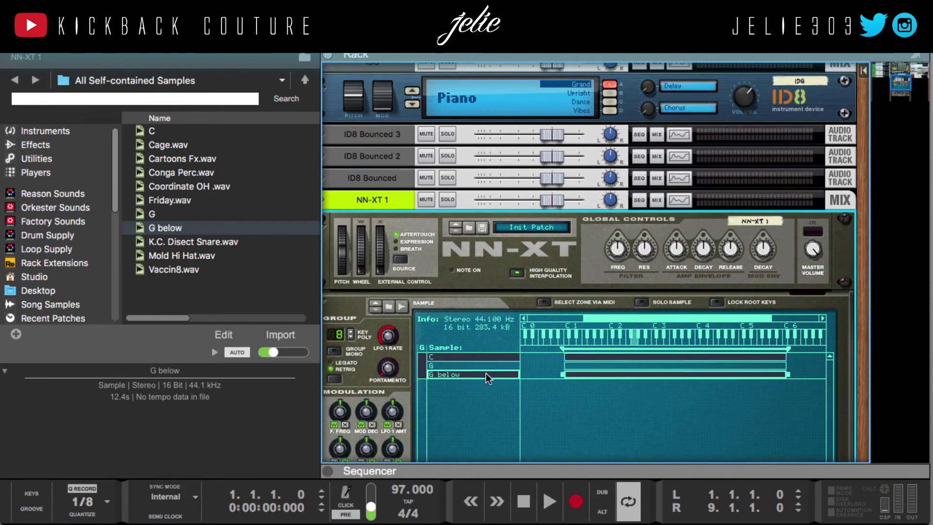
right_click(491, 365)
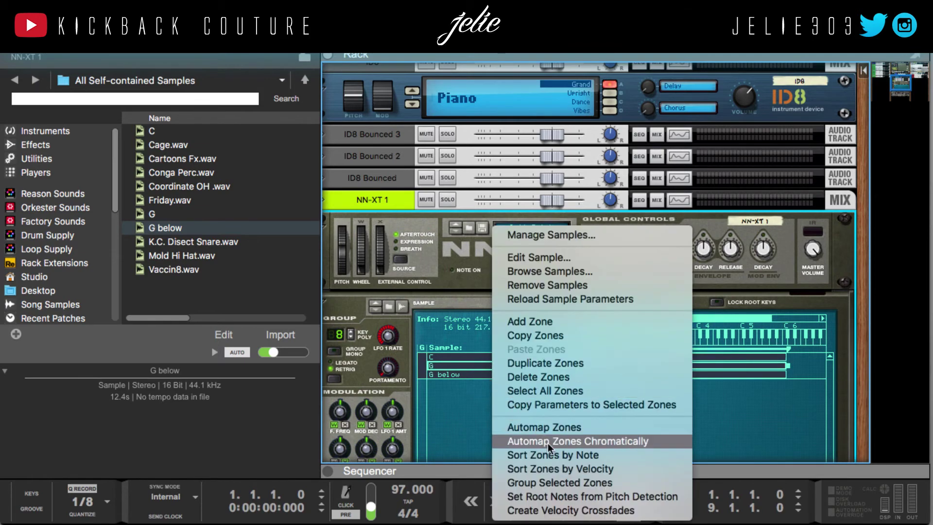
click(471, 428)
click(493, 409)
- Narrow the C zone's key range from both ends to the keys around C 3
click(599, 355)
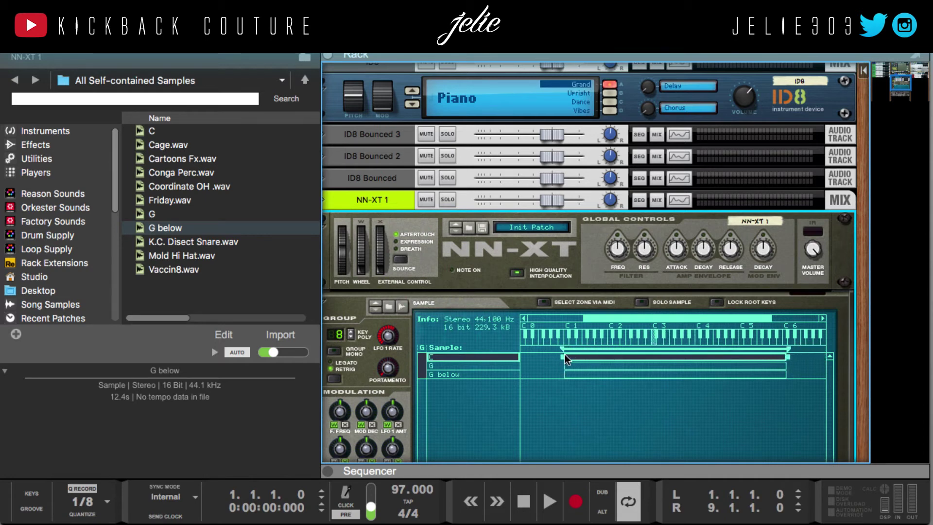
drag(565, 350, 618, 346)
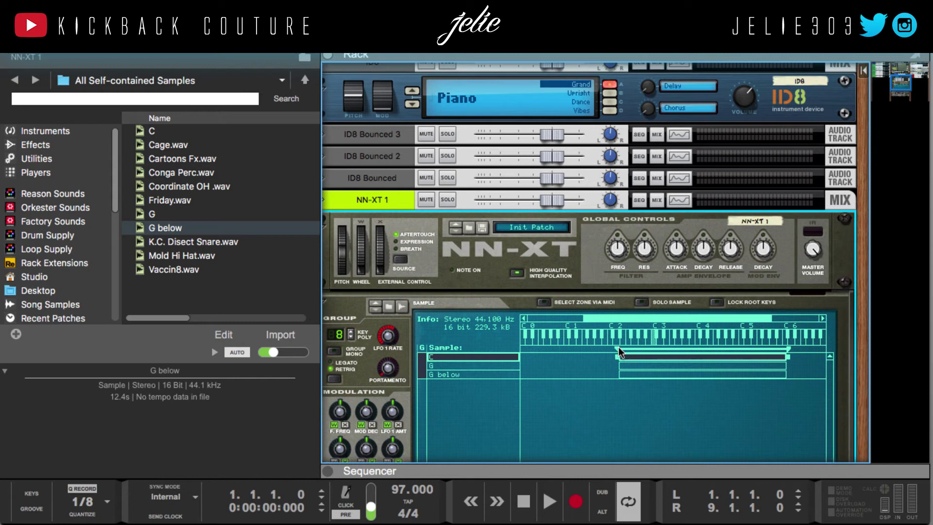
click(625, 379)
click(505, 356)
drag(629, 357, 650, 357)
drag(789, 348, 706, 350)
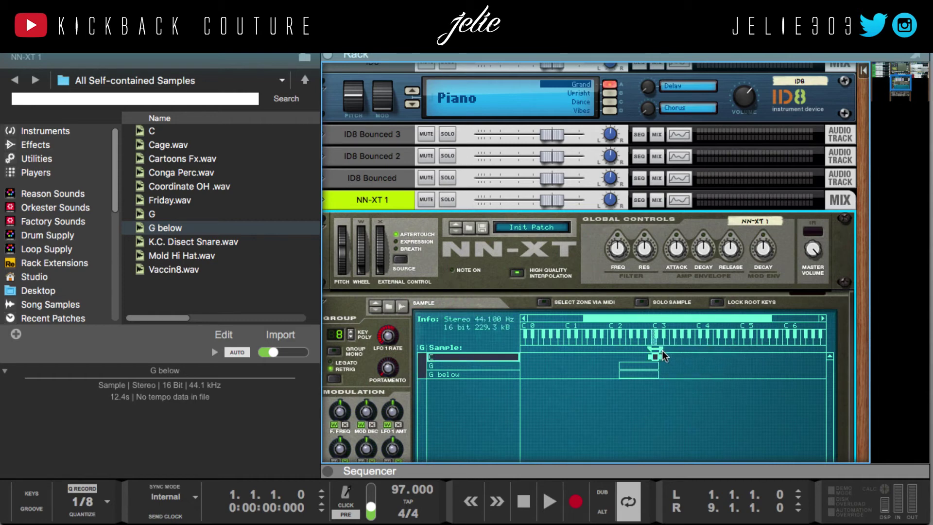
- Shift the G zone's key range up and narrow it to the keys around G 3
click(669, 370)
click(652, 356)
click(628, 370)
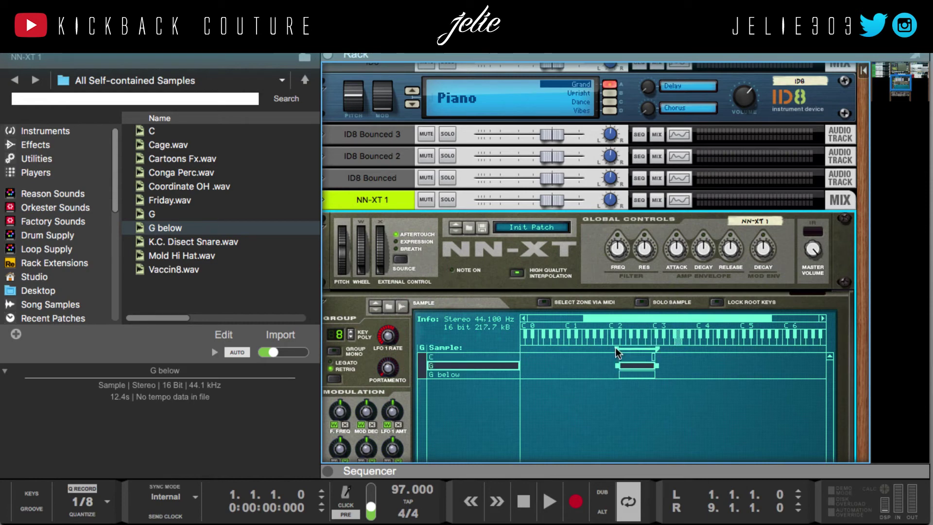
drag(616, 347, 667, 350)
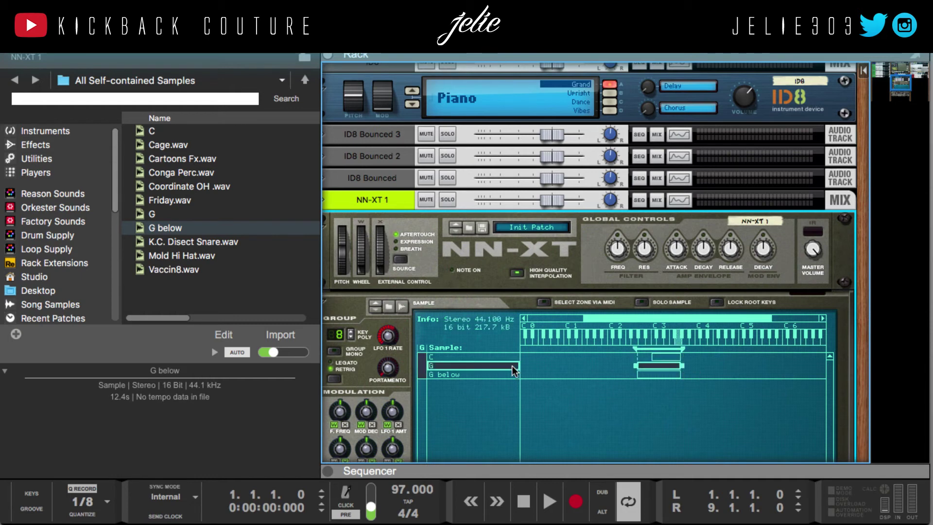
drag(634, 346, 674, 357)
click(689, 372)
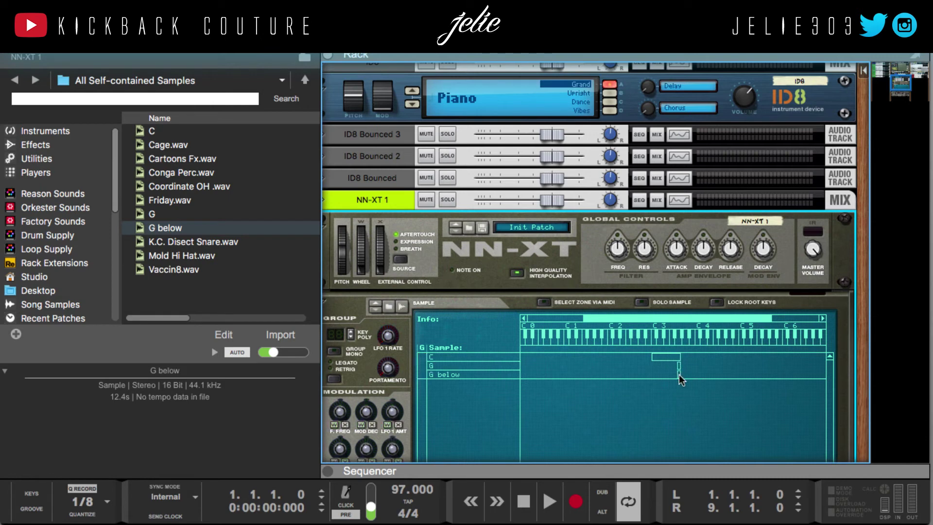
- Move the G below zone's key range down and narrow it to its root key, G 2
click(679, 374)
mouse_move(676, 347)
mouse_down()
mouse_move(631, 353)
mouse_move(681, 355)
mouse_up()
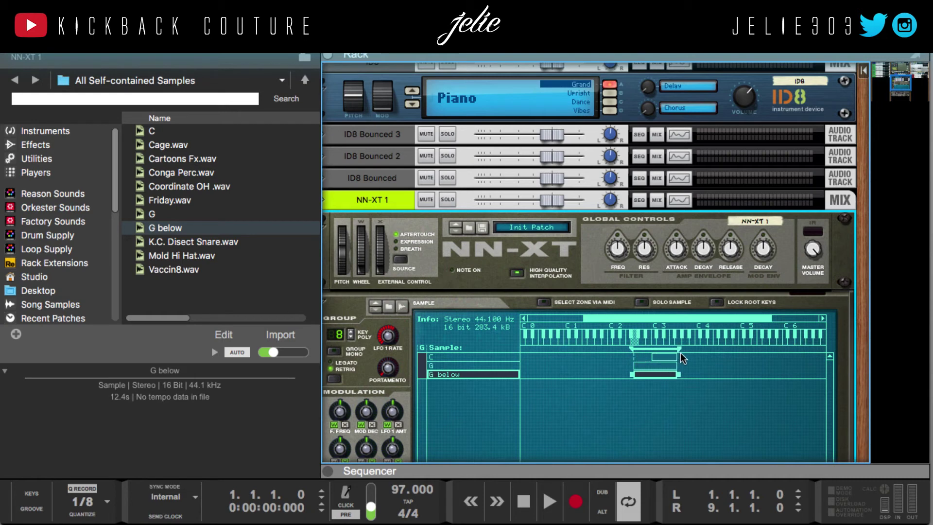
click(679, 402)
click(657, 373)
drag(682, 347, 660, 360)
click(641, 391)
click(641, 376)
drag(682, 374, 639, 382)
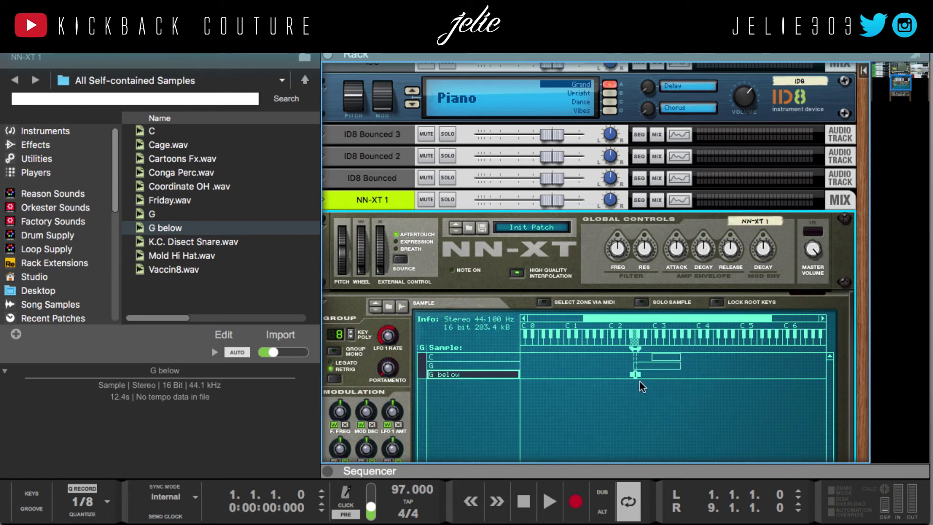
- Trim the G zone again to the keys around G 3 and the C zone to C 3, and select the zones to check them
click(649, 367)
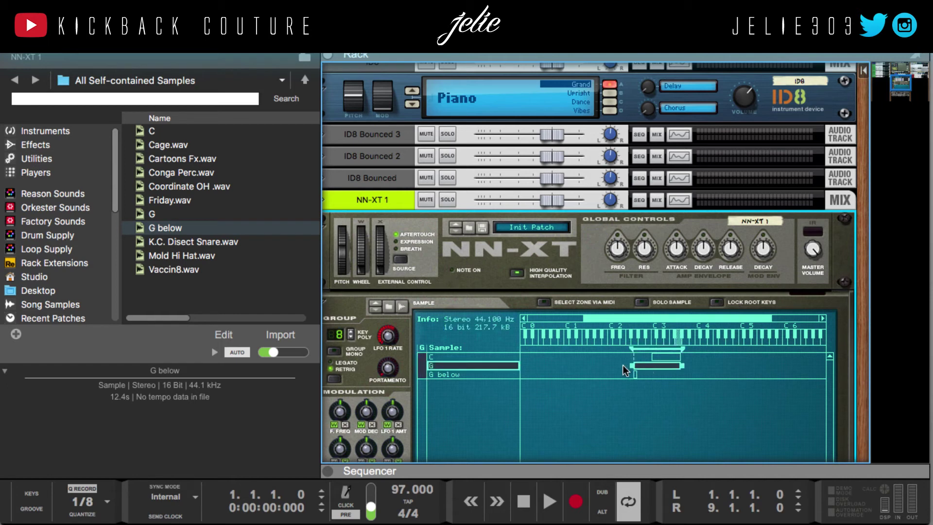
mouse_move(669, 365)
mouse_down()
mouse_move(678, 371)
mouse_move(675, 357)
mouse_up()
click(665, 357)
click(674, 375)
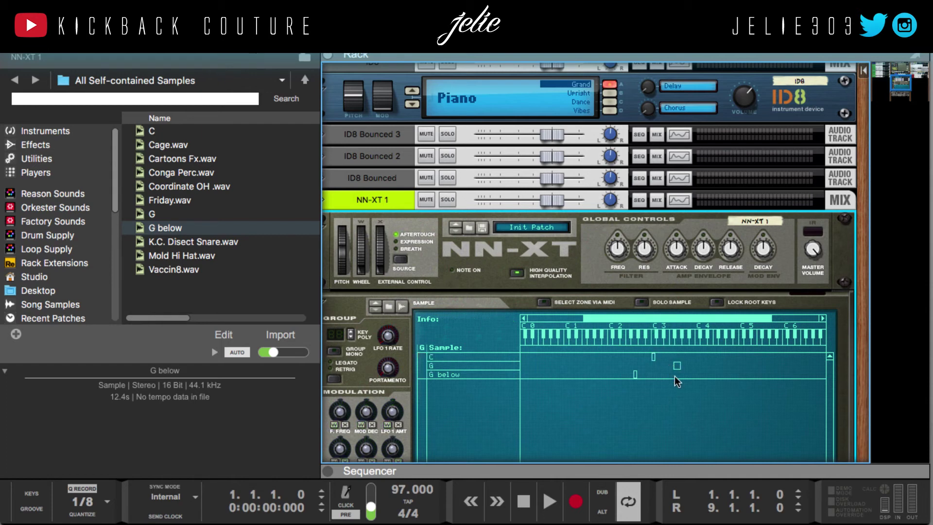
click(678, 367)
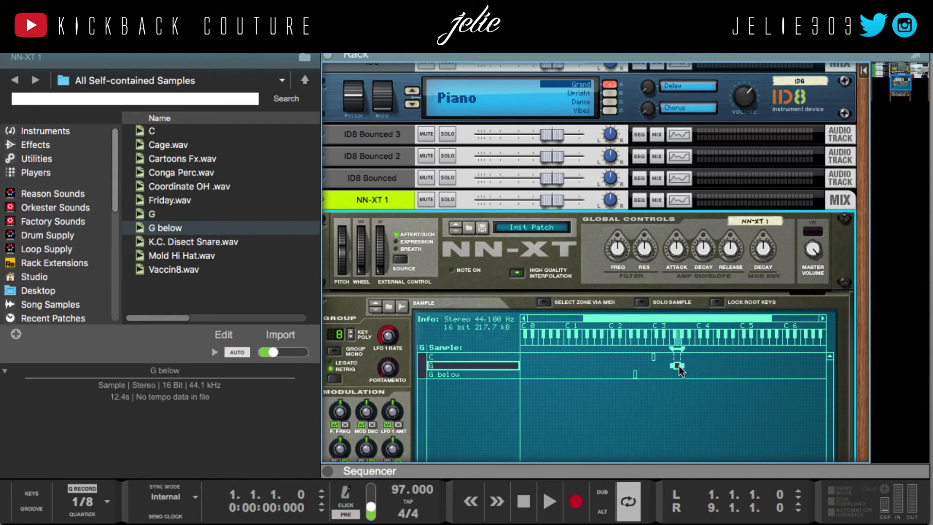
click(674, 395)
click(635, 375)
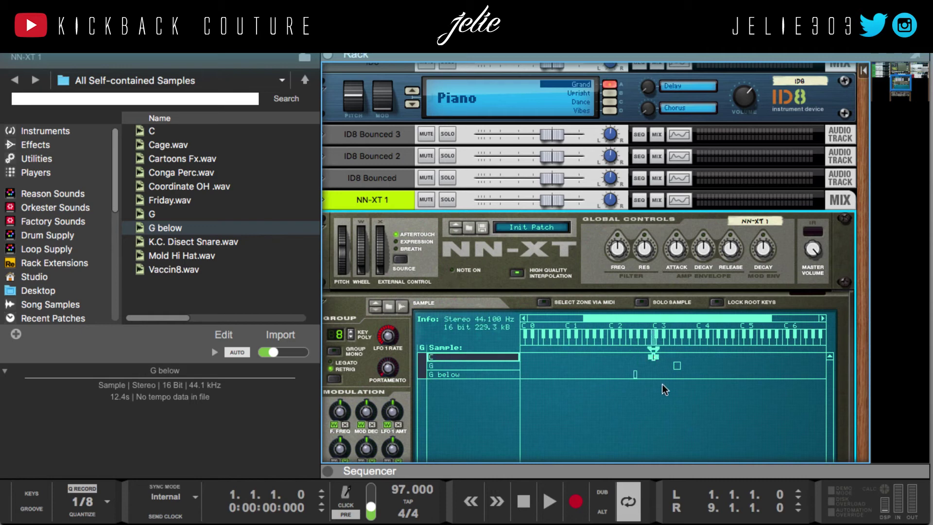
click(617, 407)
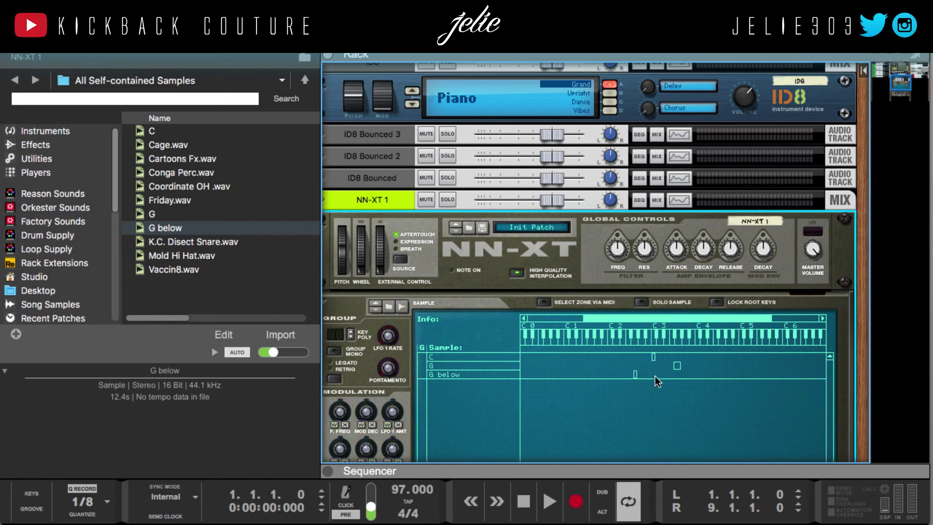
- Extend the G below zone's key range down to about C 0 and the G zone's range up past C 5
click(635, 376)
drag(629, 374, 568, 378)
click(735, 392)
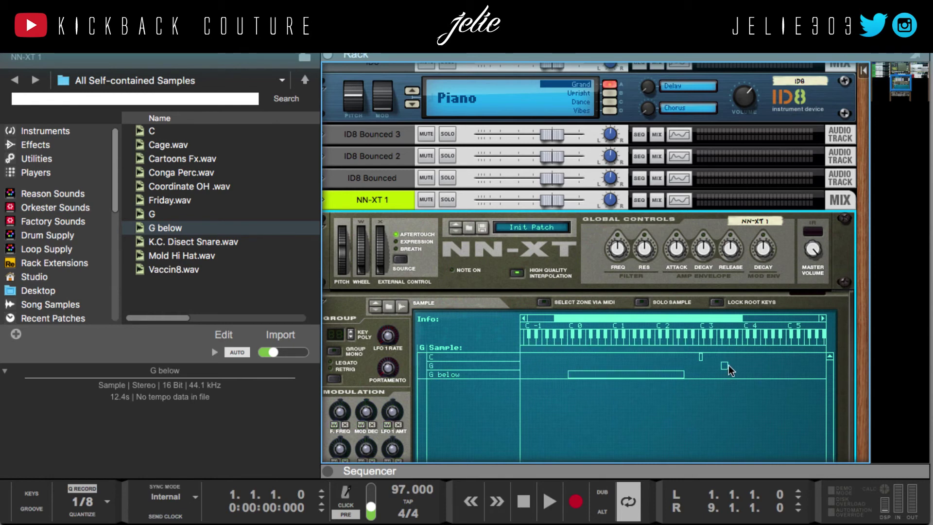
click(726, 365)
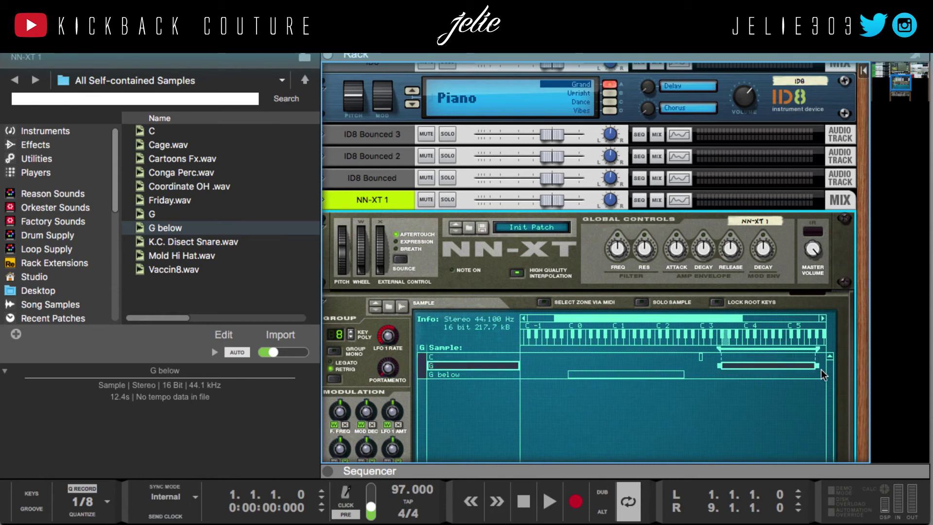
drag(822, 374, 828, 376)
click(505, 375)
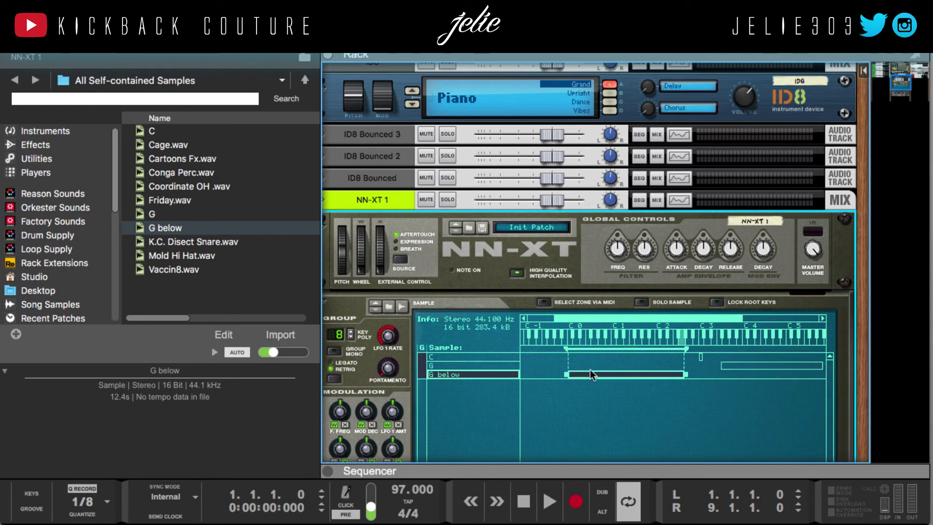
- Extend the C zone's key range to G#2 through F 3, filling the gap between the G below and G zones
click(560, 387)
click(572, 372)
click(701, 358)
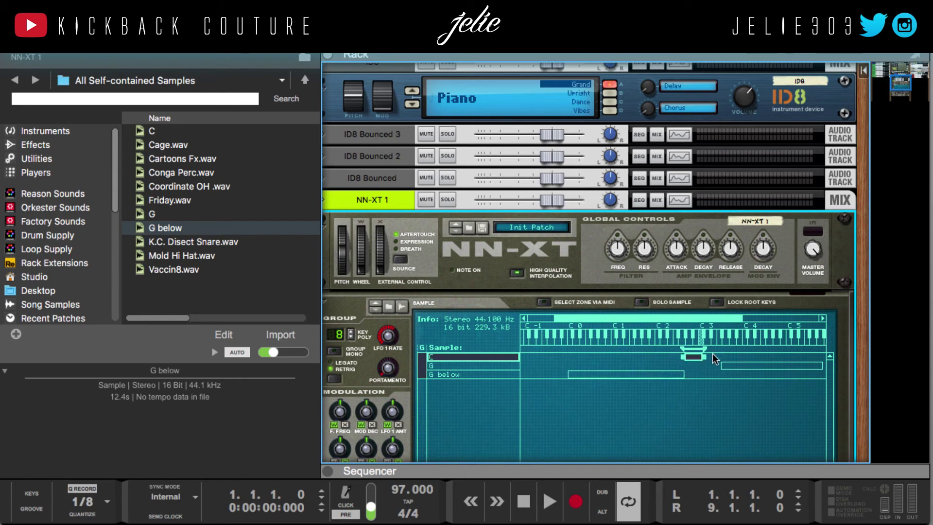
click(709, 359)
click(702, 356)
click(711, 360)
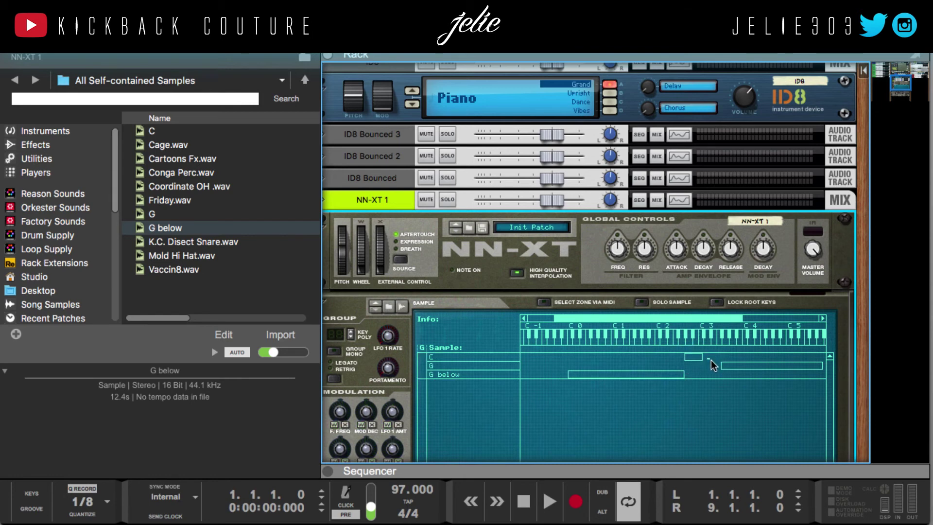
click(701, 356)
click(709, 358)
click(702, 356)
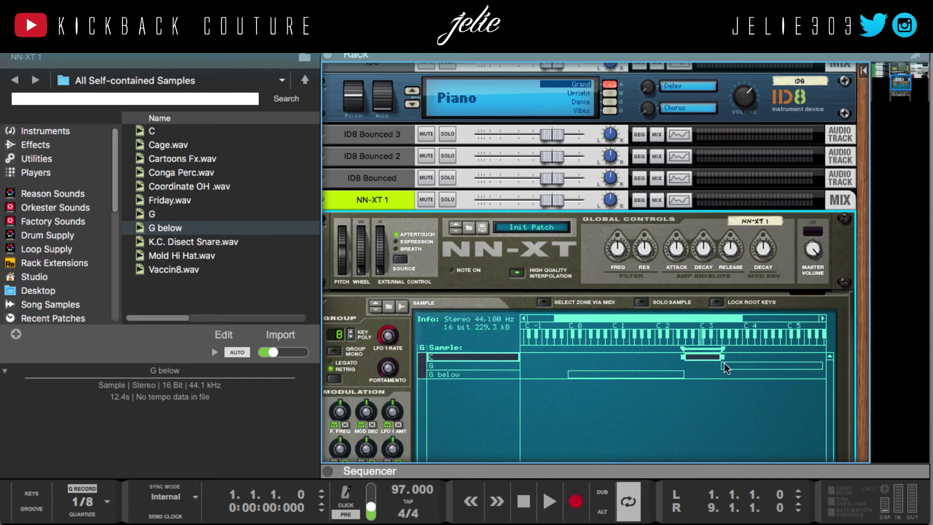
click(726, 413)
click(651, 375)
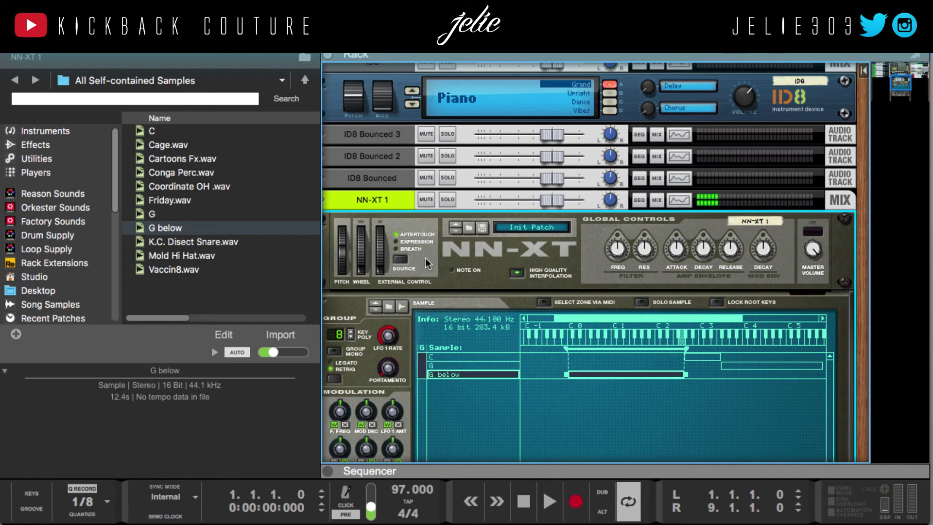
- Hide the browser, give the ID8 keyboard focus to compare its piano sound, and reselect the NN-XT
scroll(397, 275, up, 1)
key(F3)
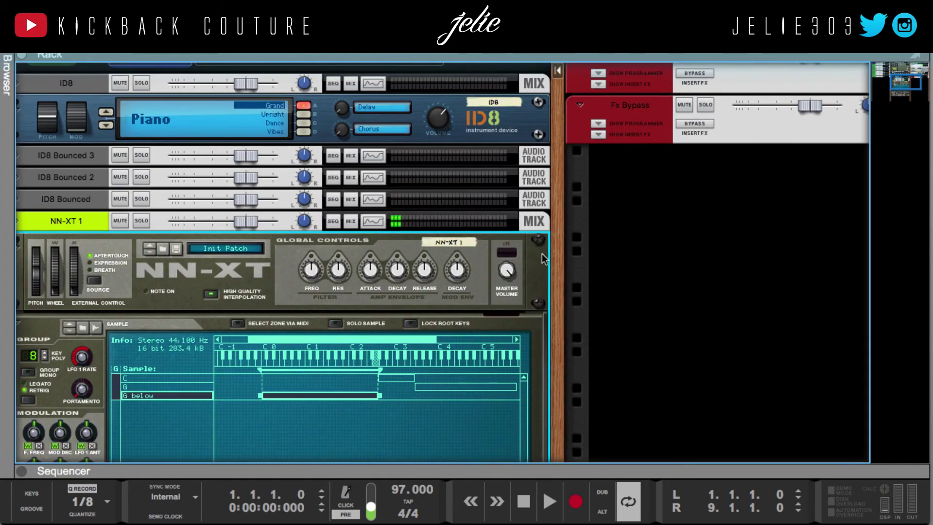
scroll(641, 306, up, 1)
click(84, 145)
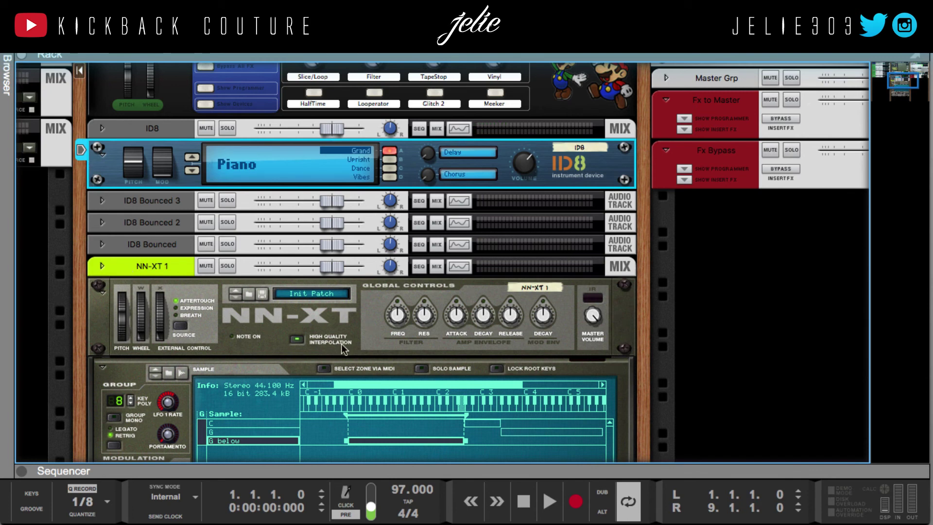
scroll(344, 345, down, 2)
click(441, 397)
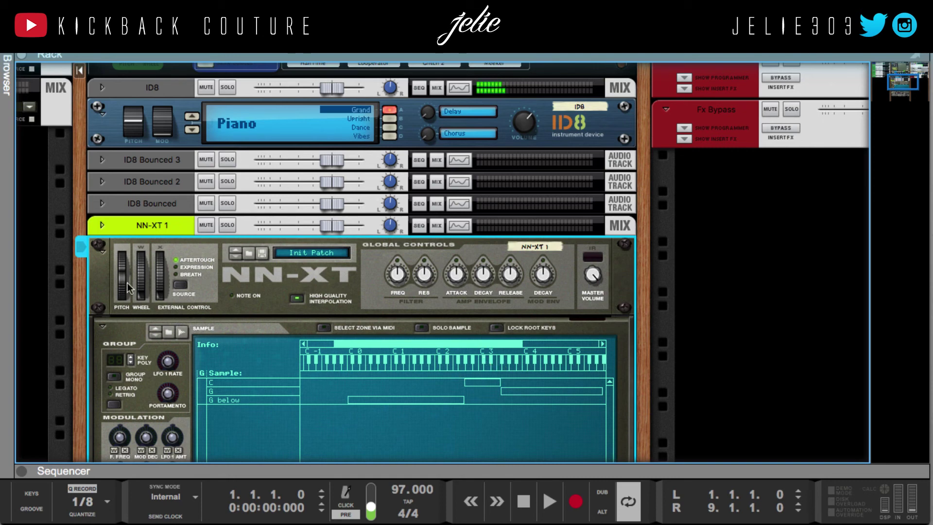
- Look over the NN-XT's full editor and select its zones in turn to check how the samples are mapped
scroll(80, 248, down, 4)
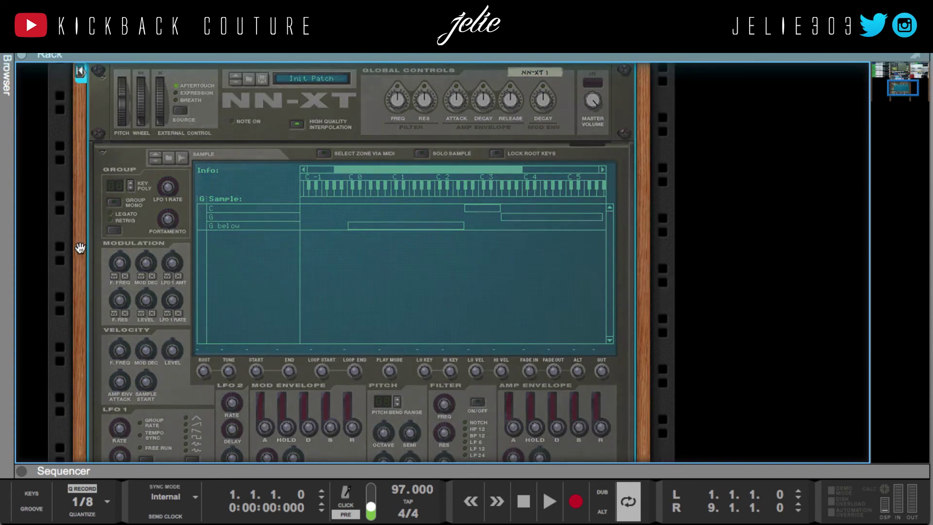
scroll(209, 247, up, 3)
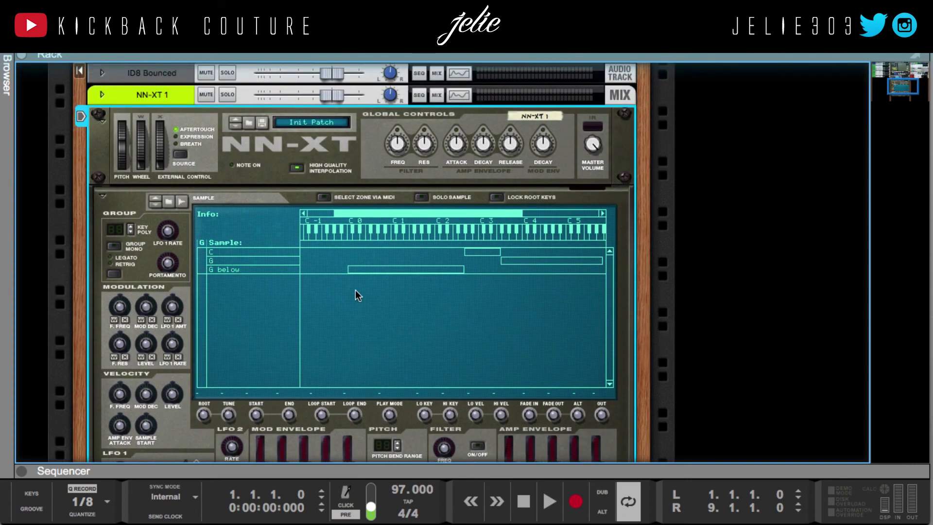
click(278, 270)
click(277, 260)
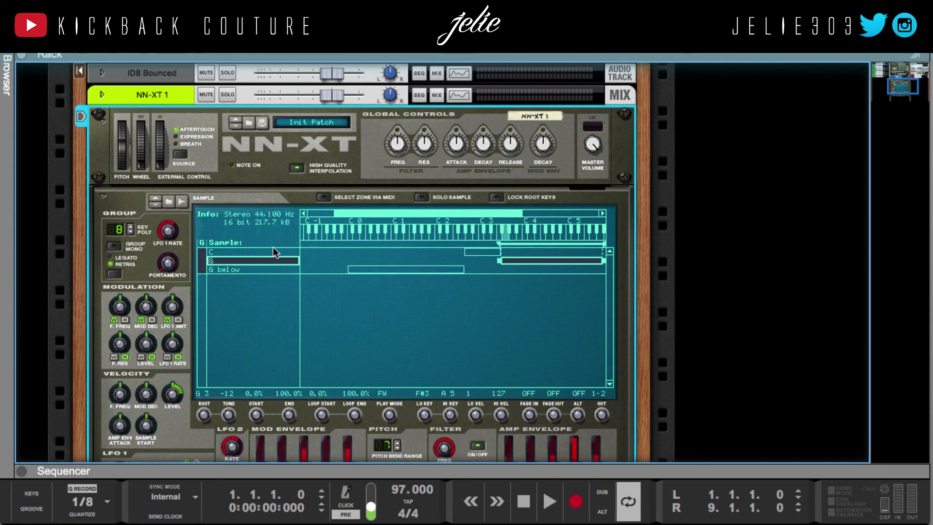
click(274, 251)
click(411, 262)
click(417, 270)
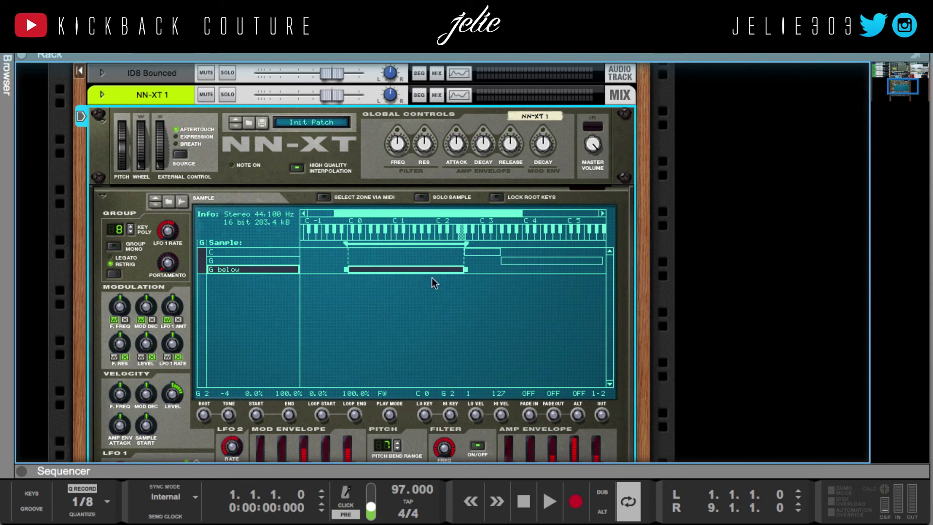
- Bring up the sequencer to view the bounced note clips, select them all, and return to the rack
key(F7)
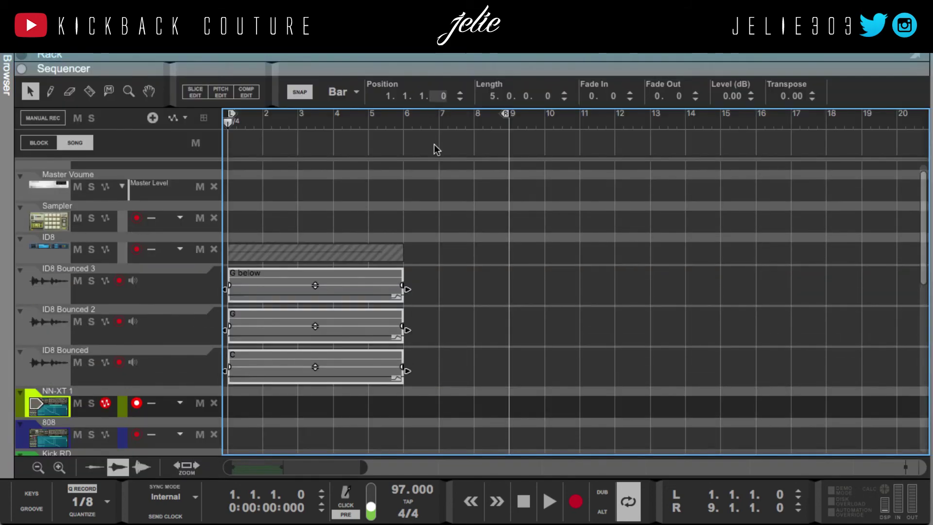
click(436, 149)
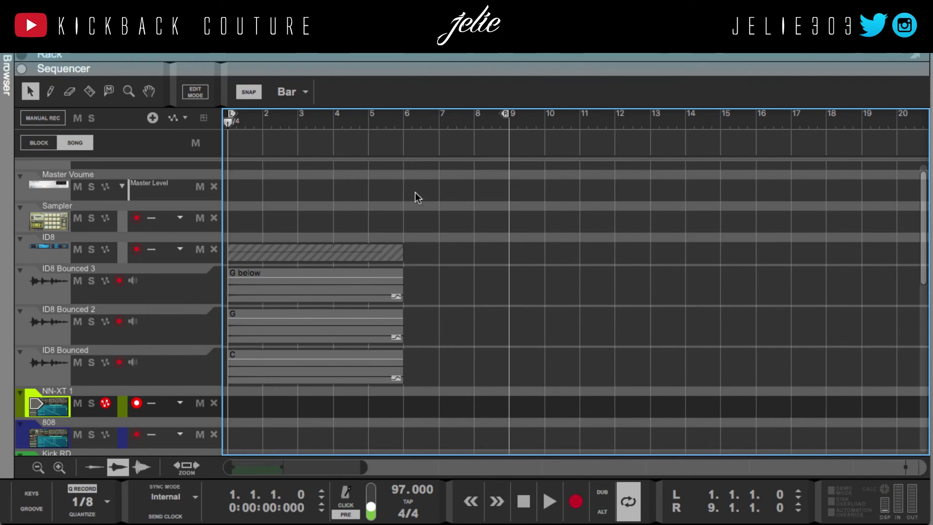
key(ctrl+a)
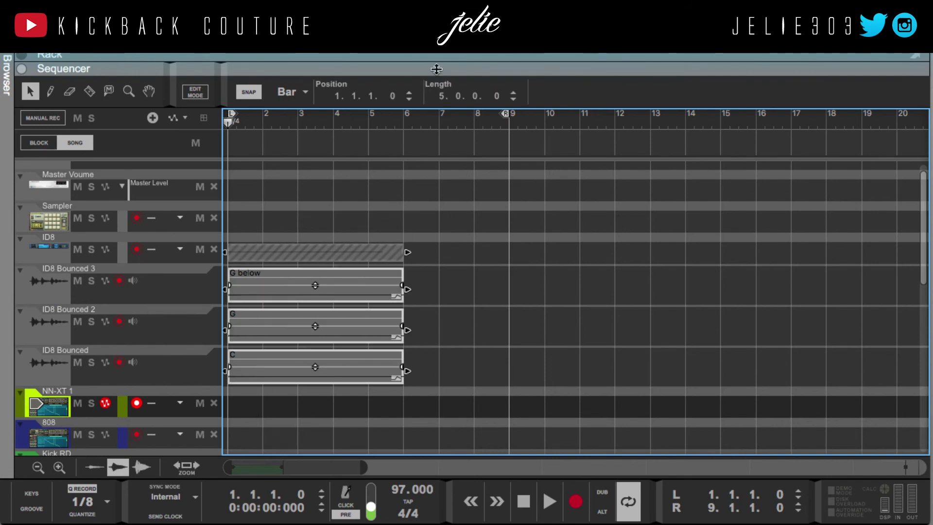
key(F6)
- Fold and unfold the NN-XT in the rack, ending with its sample zones in view
scroll(241, 327, up, 5)
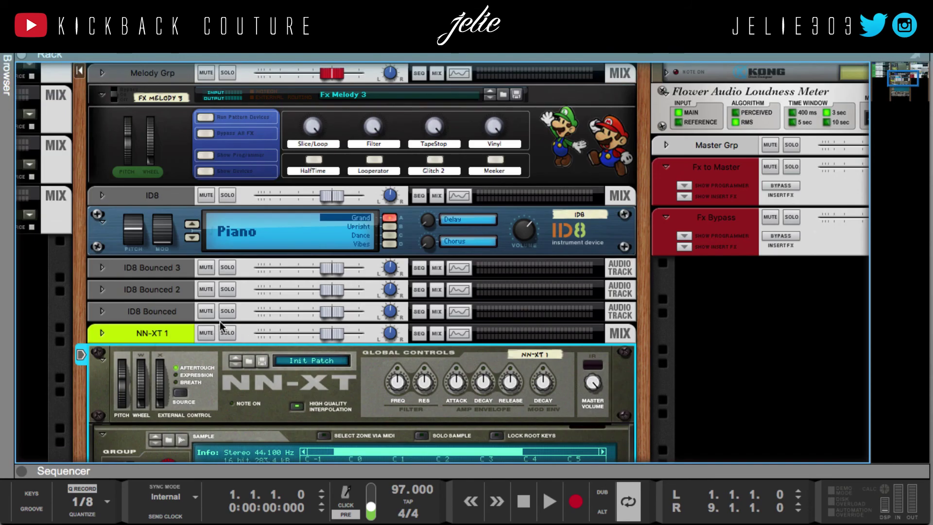
click(101, 358)
click(152, 402)
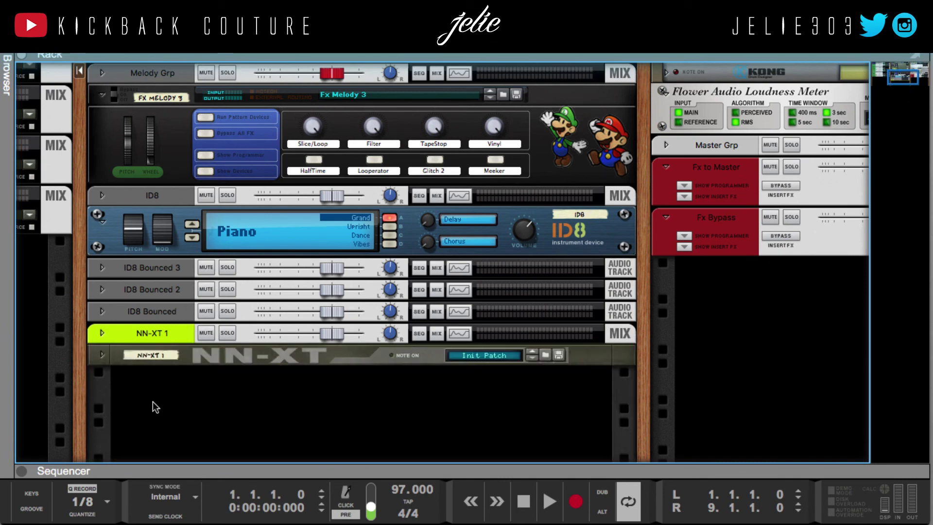
click(101, 358)
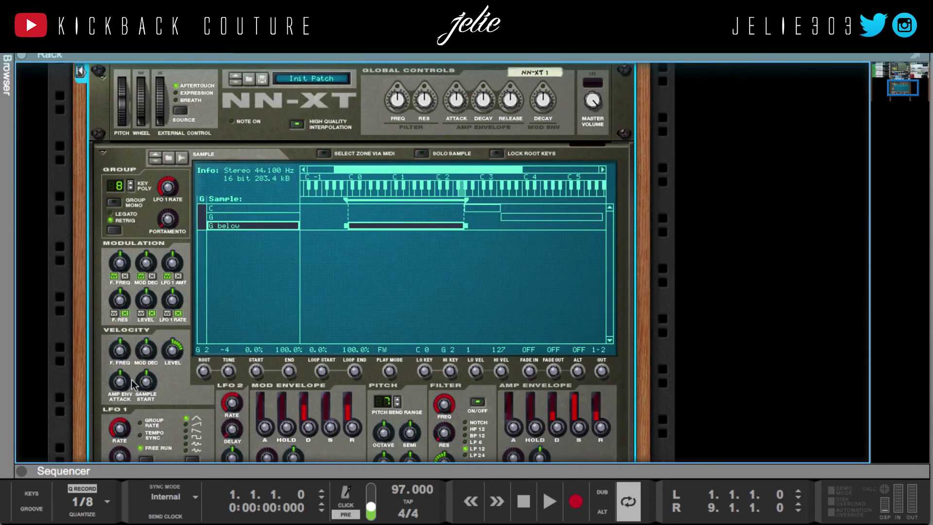
scroll(145, 340, up, 3)
click(101, 158)
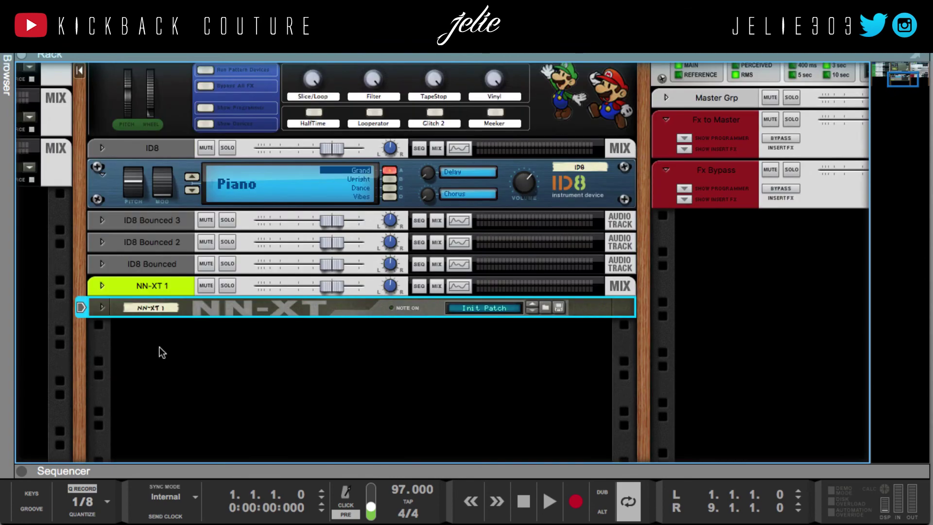
click(160, 348)
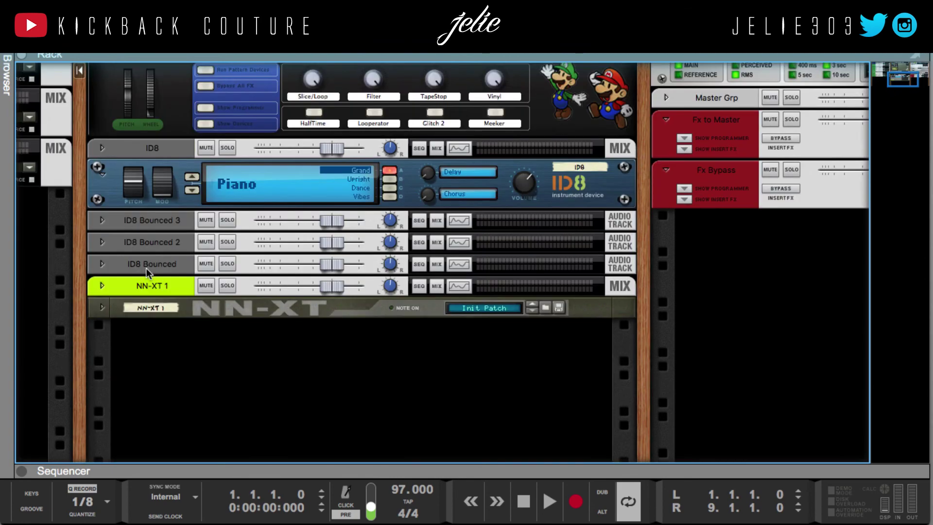
click(143, 307)
click(149, 323)
click(102, 306)
scroll(209, 328, up, 3)
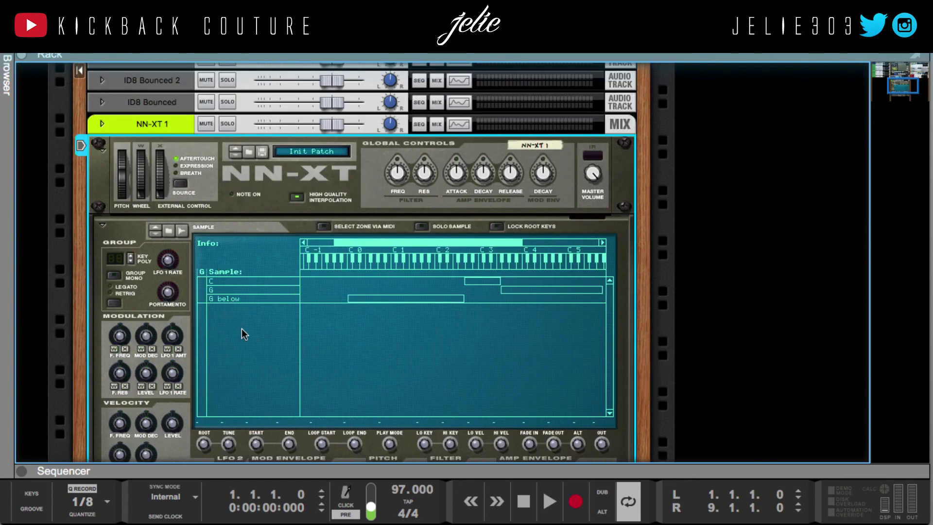
- Examine the root keys and key ranges of the C, G and G below zones by selecting each one
click(228, 280)
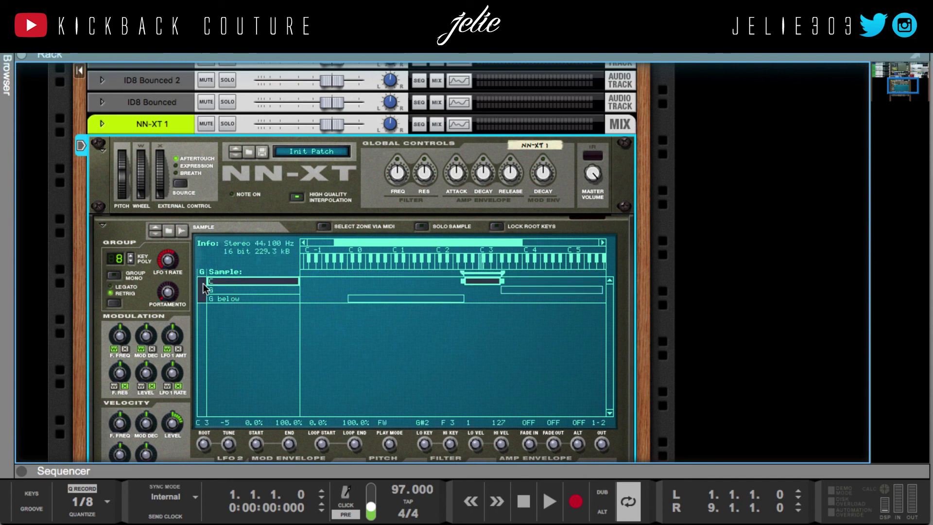
click(225, 298)
click(223, 289)
click(222, 298)
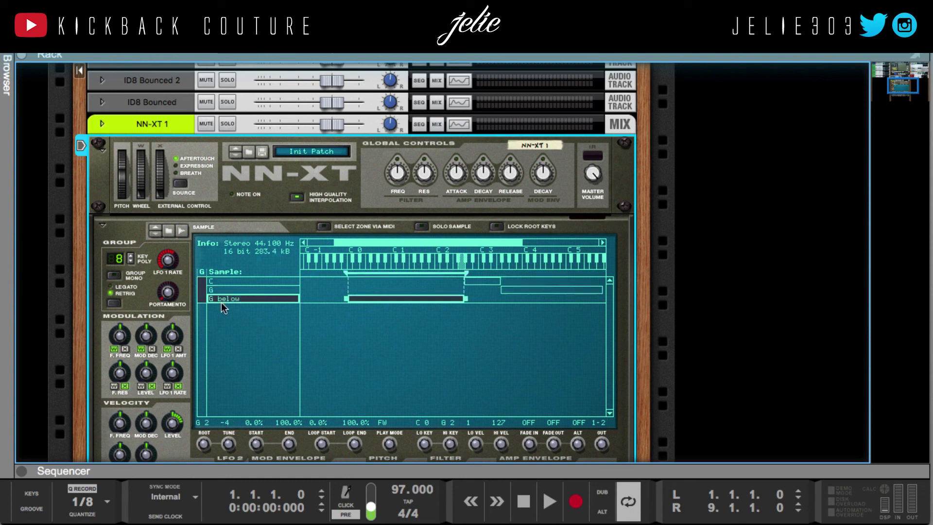
click(219, 281)
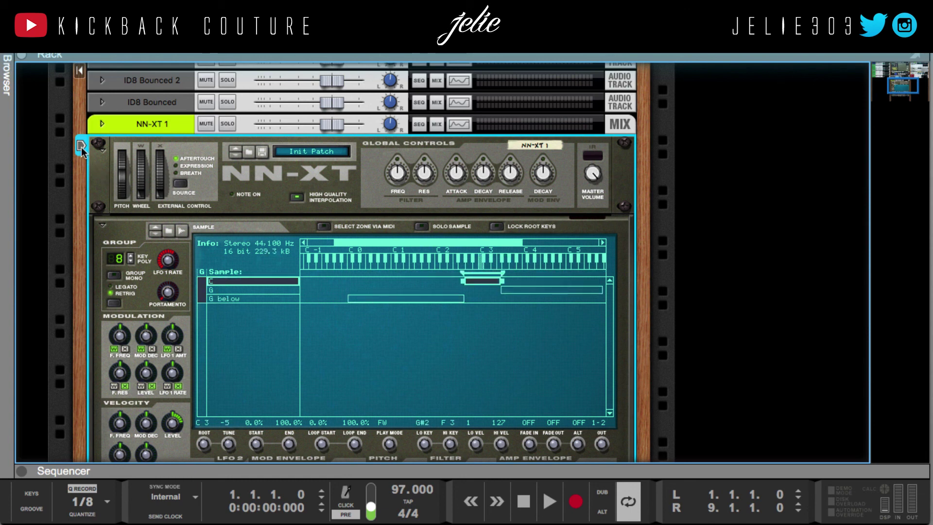
click(231, 318)
click(231, 300)
click(232, 290)
click(228, 280)
- Fold the NN-XT, enlarge the sequencer to fill the workspace, and deselect the clips
scroll(226, 311, up, 1)
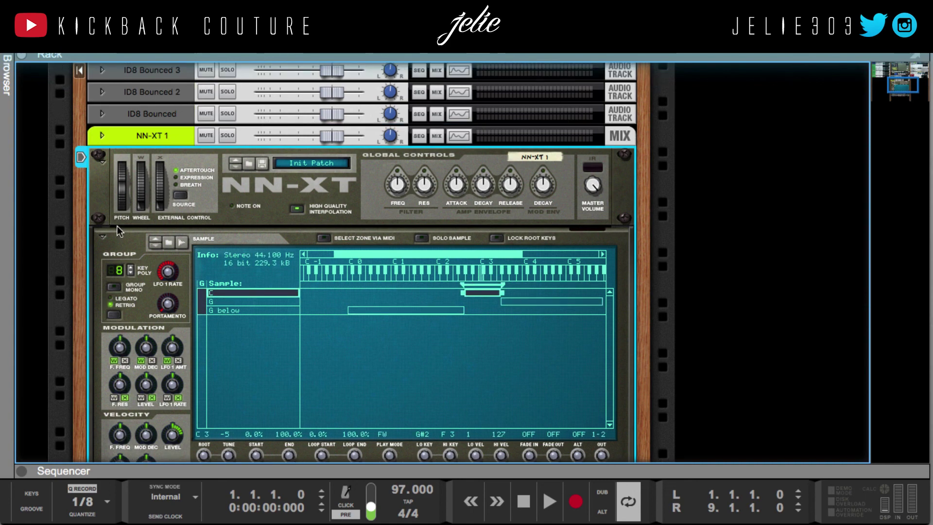
click(101, 162)
drag(184, 467, 213, 61)
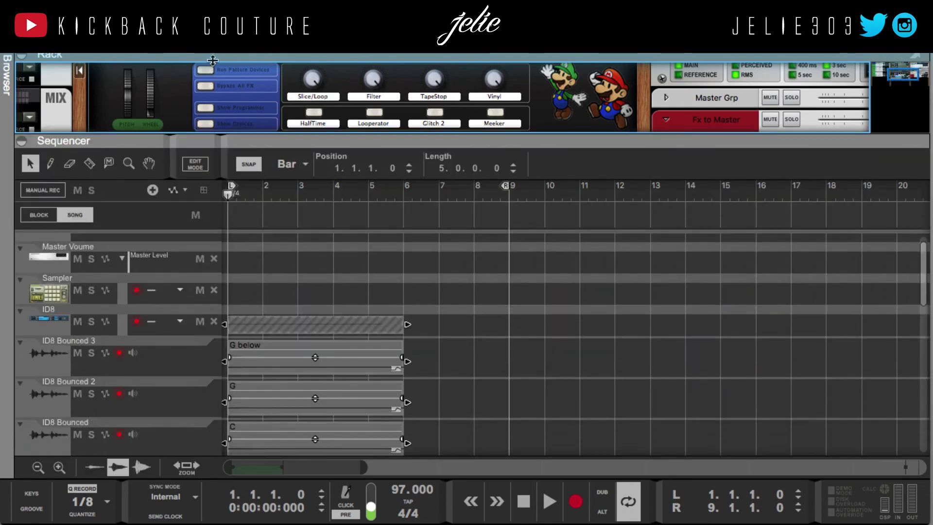
click(309, 203)
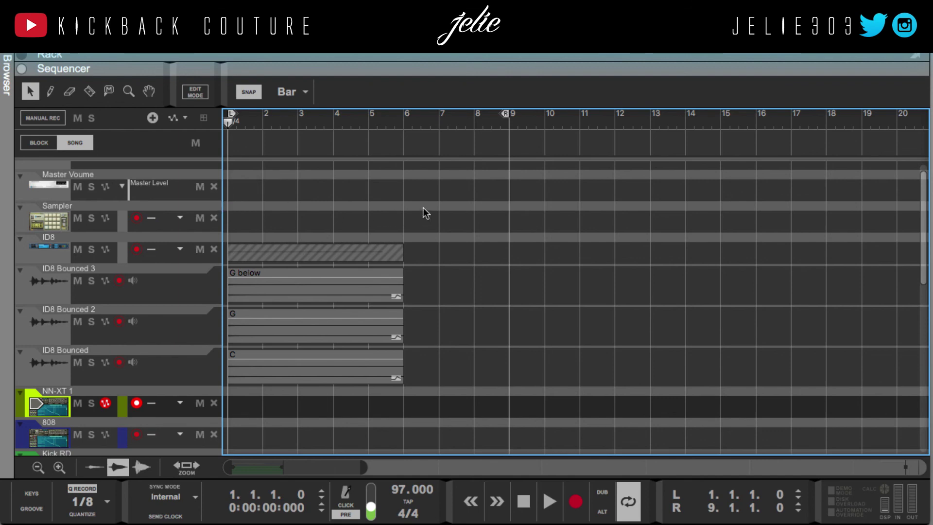
drag(370, 214, 137, 152)
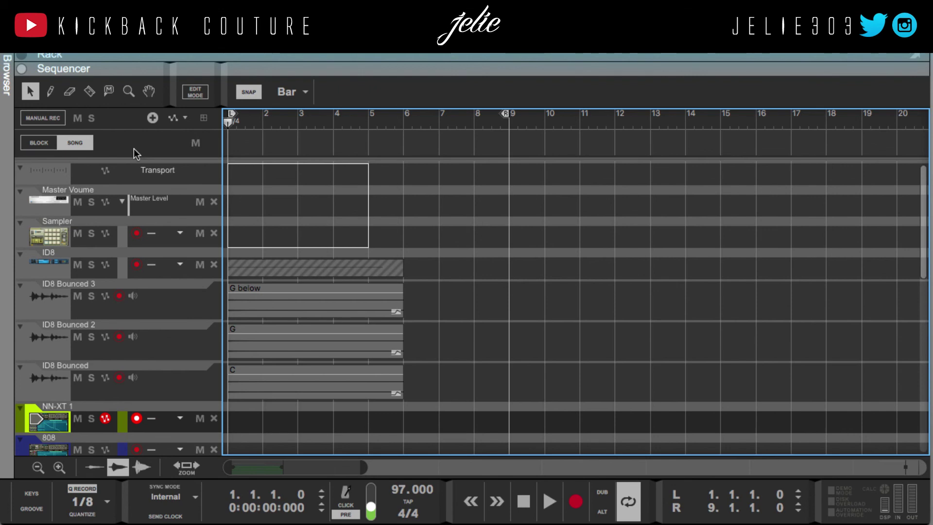